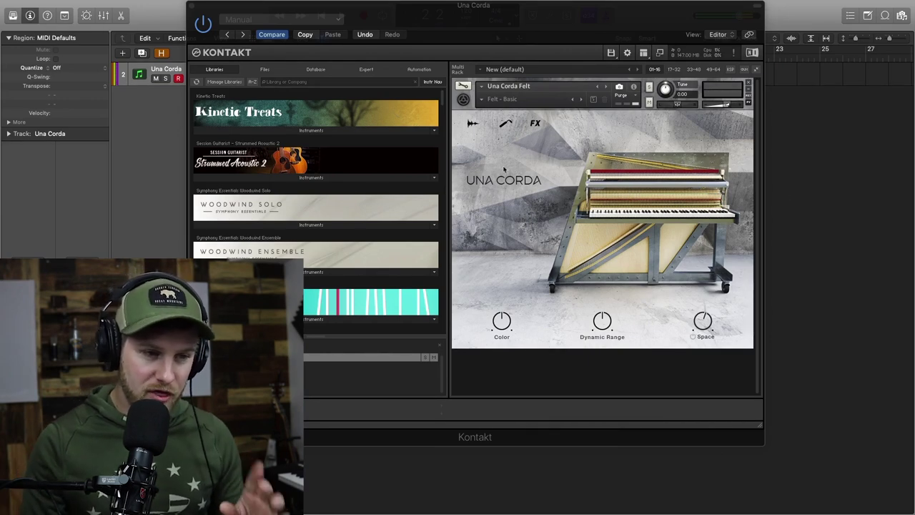
Expand the Una Corda Felt piano's Instruments list in Kontakt
drag(440, 98, 440, 137)
scroll(293, 214, up, 5)
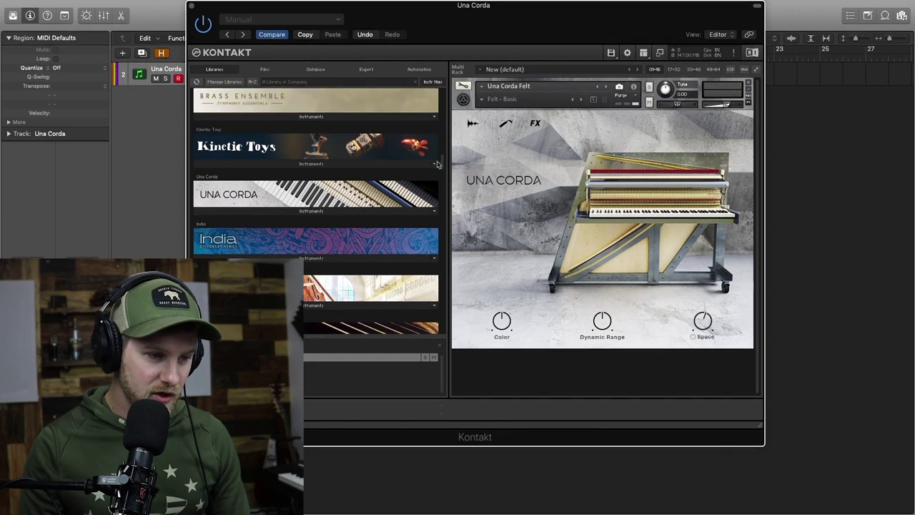
click(295, 218)
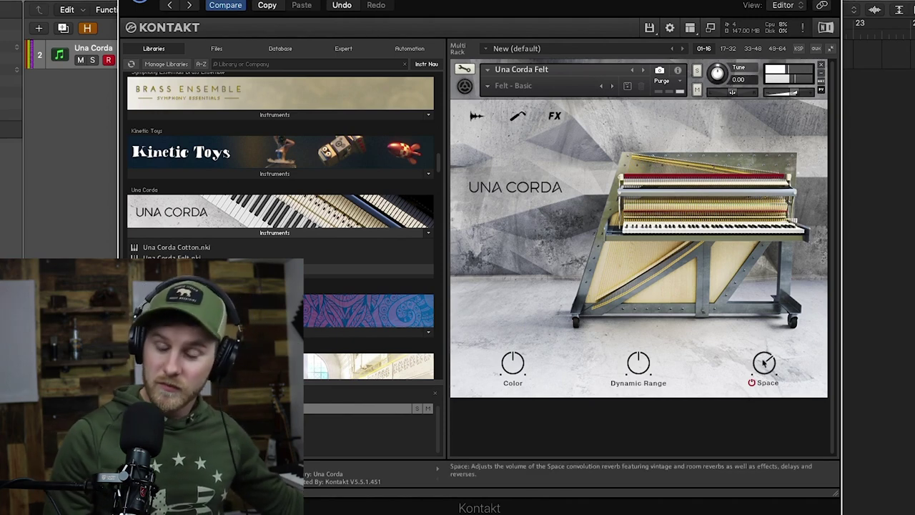
Turn on the Space reverb, try softer and brighter Color settings, and open the Workbench
click(752, 383)
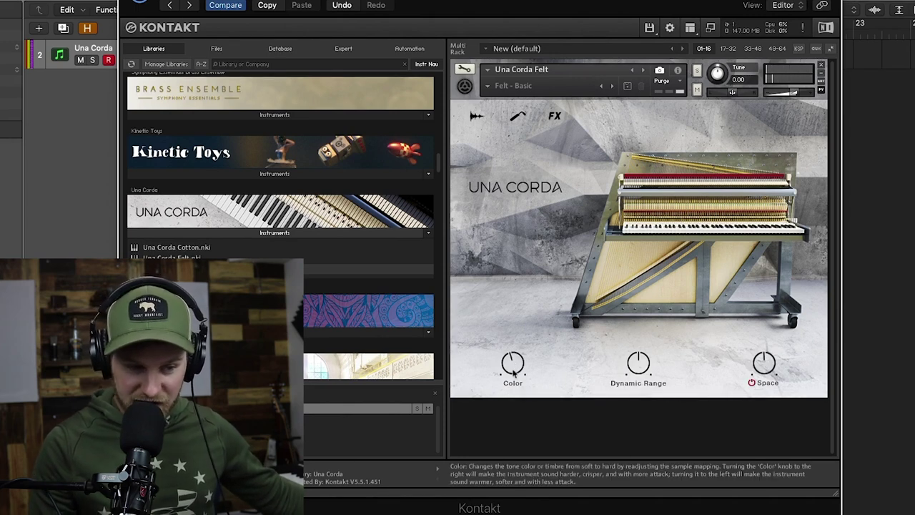
drag(515, 392, 505, 302)
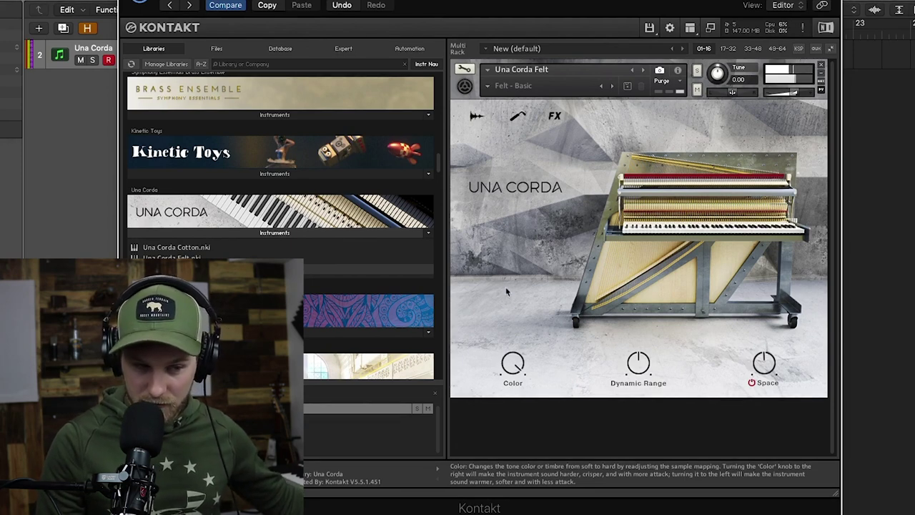
mouse_move(513, 364)
mouse_down()
mouse_move(513, 382)
mouse_move(501, 309)
mouse_move(514, 406)
mouse_move(511, 370)
mouse_up()
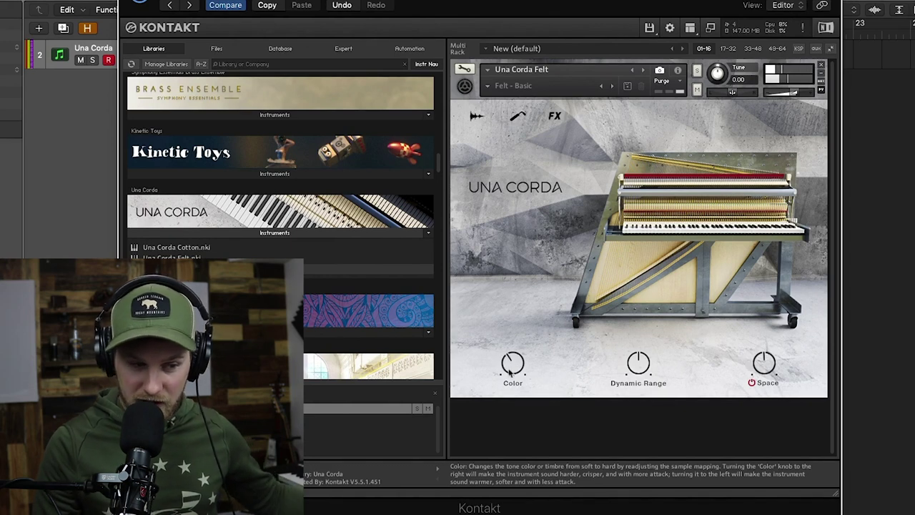
click(477, 116)
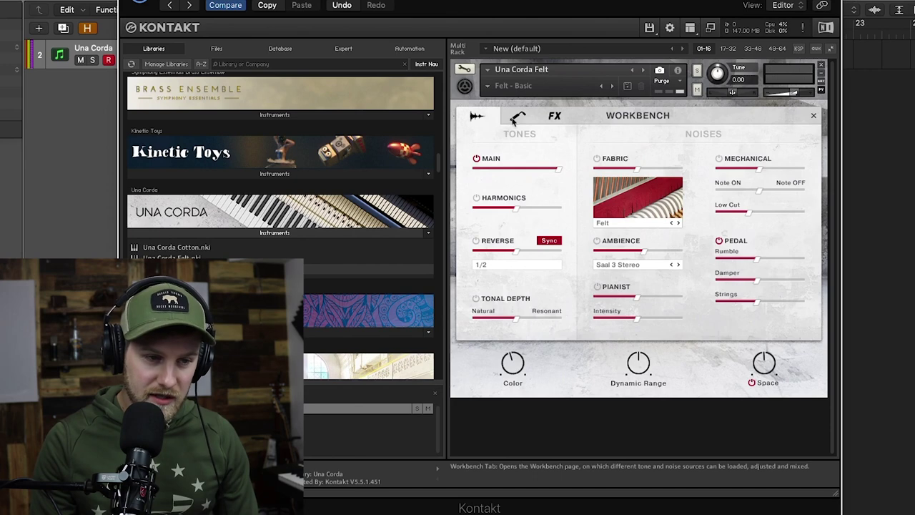
On the FX page, enable Style and try the Moving category's Mid Panning preset
click(514, 120)
click(555, 115)
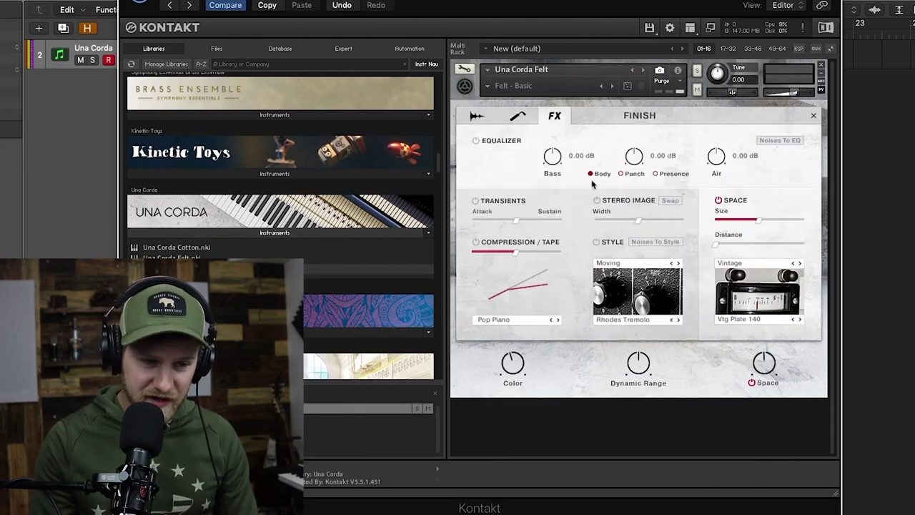
click(596, 242)
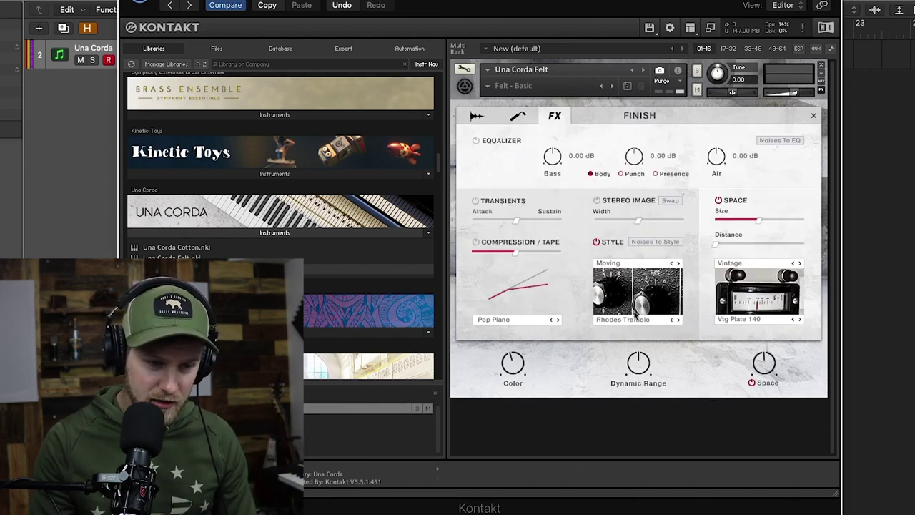
click(633, 269)
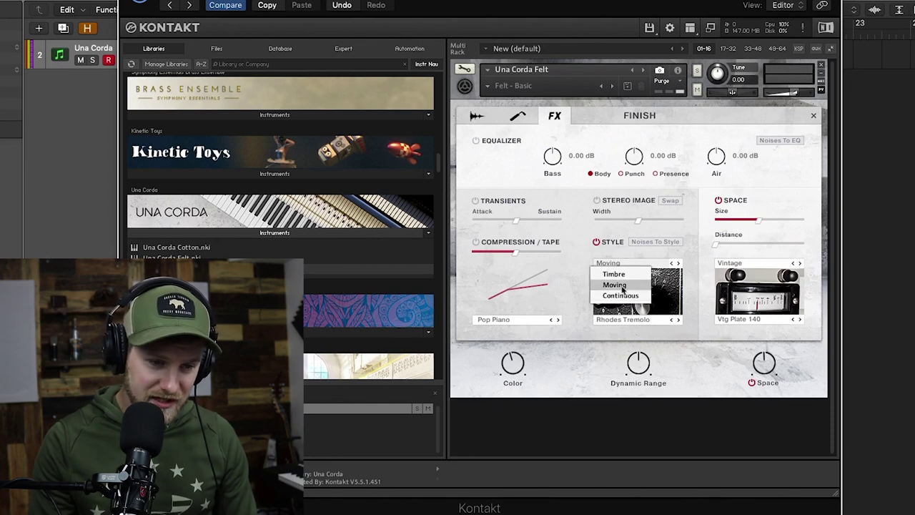
click(614, 285)
click(662, 322)
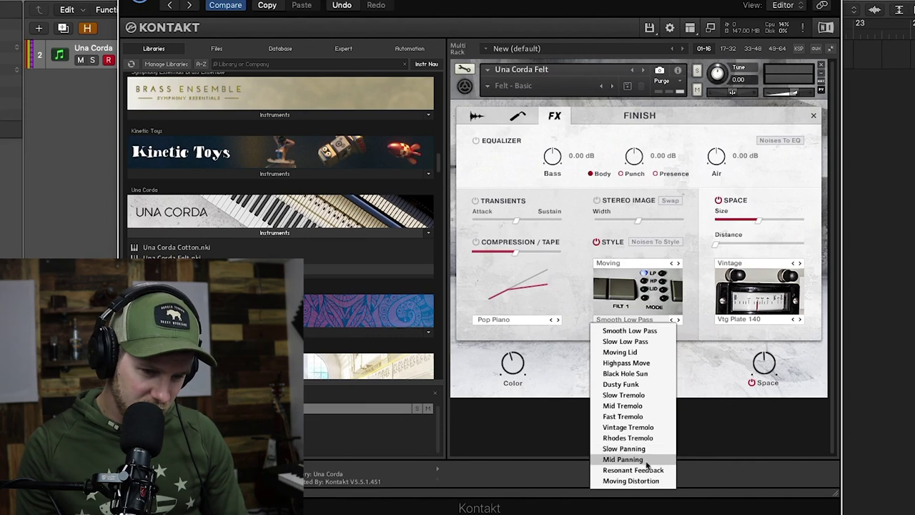
click(622, 458)
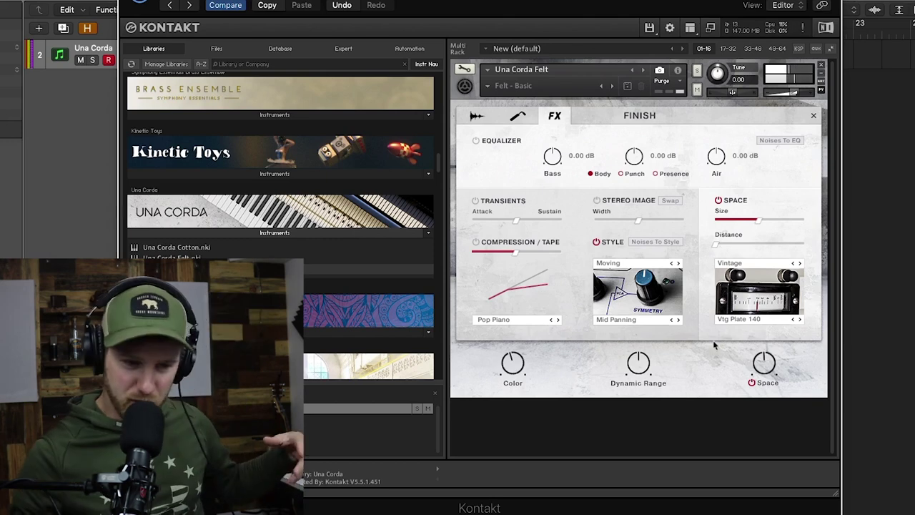
Switch Style to Continuous > Sustaining Crackles and close the Workbench
click(625, 287)
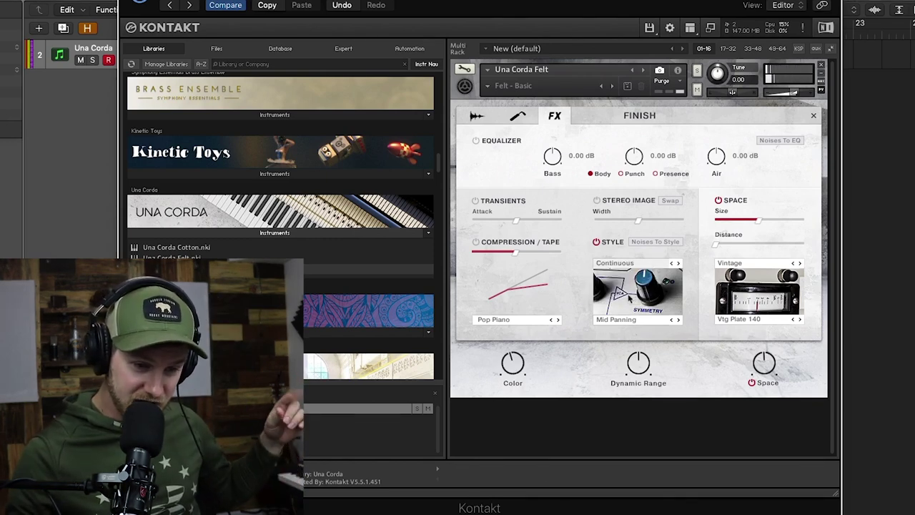
click(678, 319)
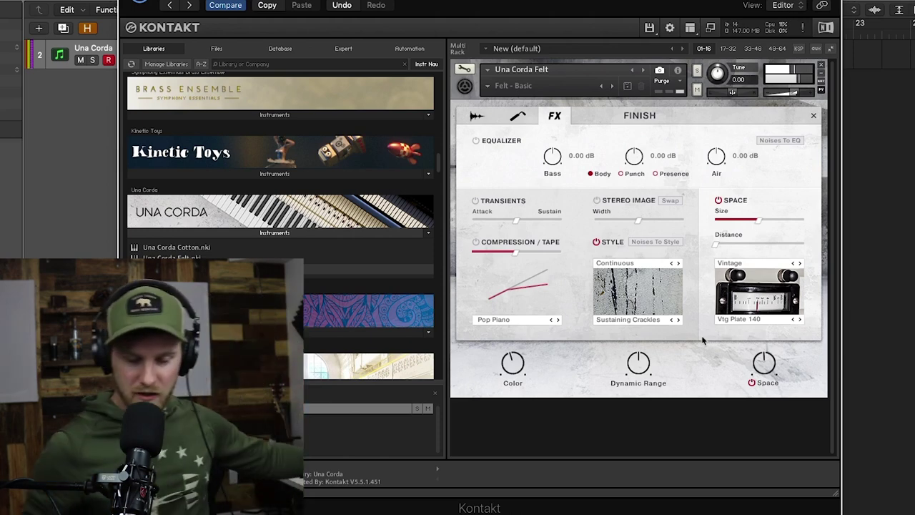
click(659, 321)
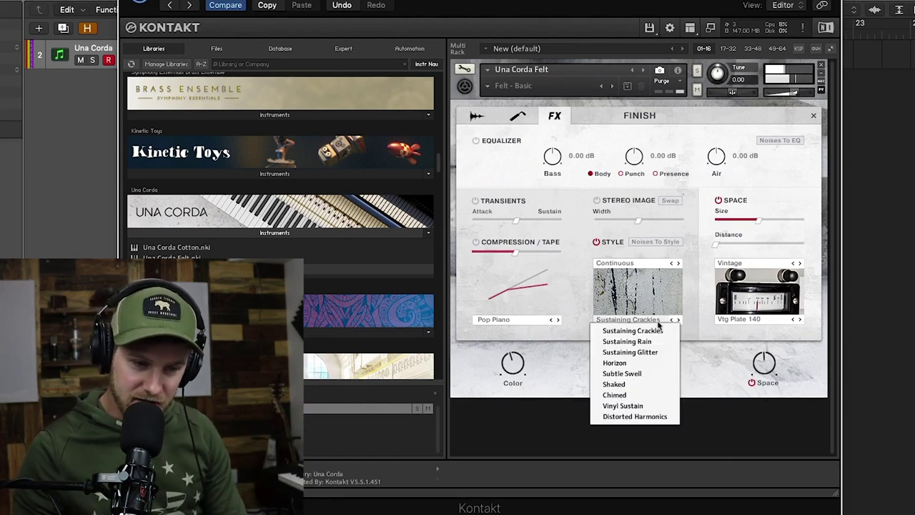
click(691, 377)
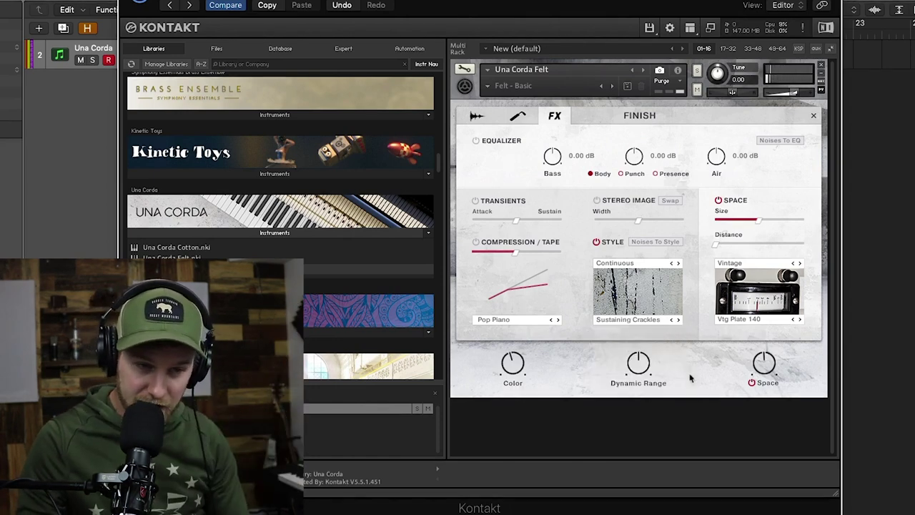
click(482, 119)
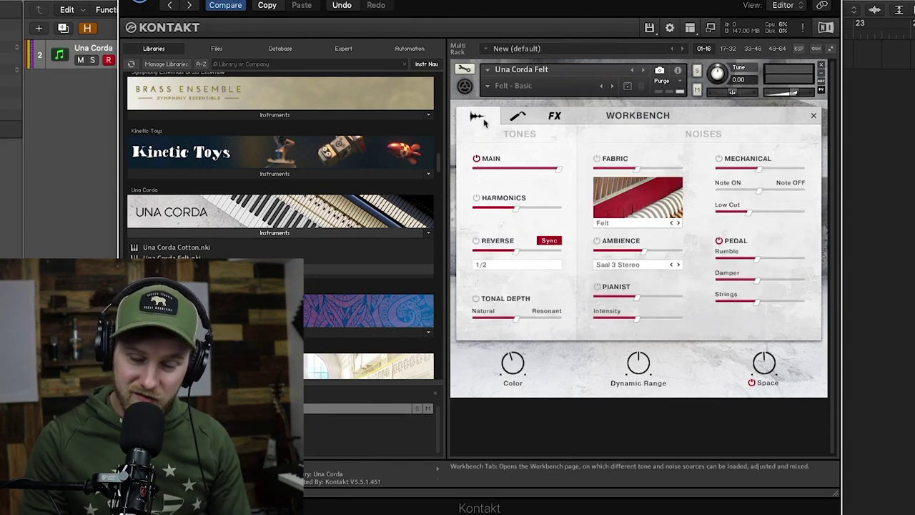
click(813, 116)
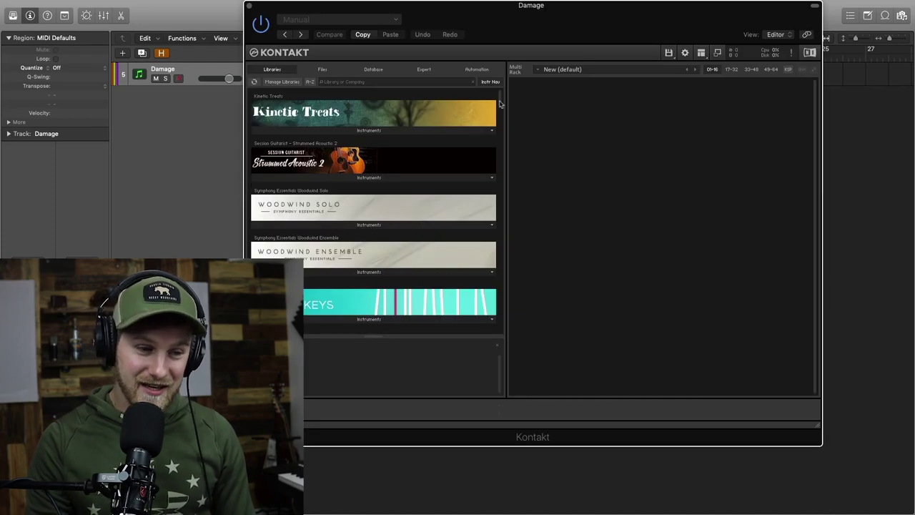
Scroll the Libraries list down to Damage and expand its Instruments folders
drag(499, 104, 492, 306)
click(386, 216)
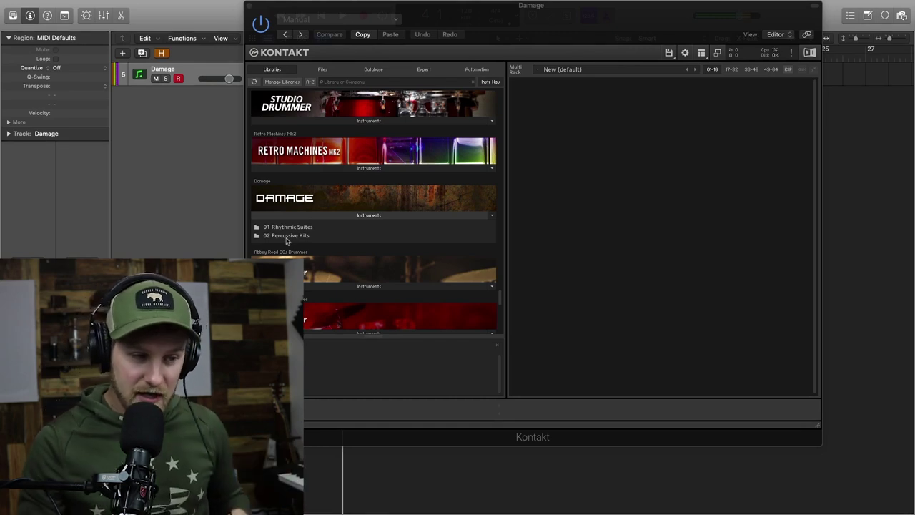
Load LPS Epic Organic Full from Damage's Loop Menus, step to Elements 01, then remove it
click(286, 237)
click(291, 236)
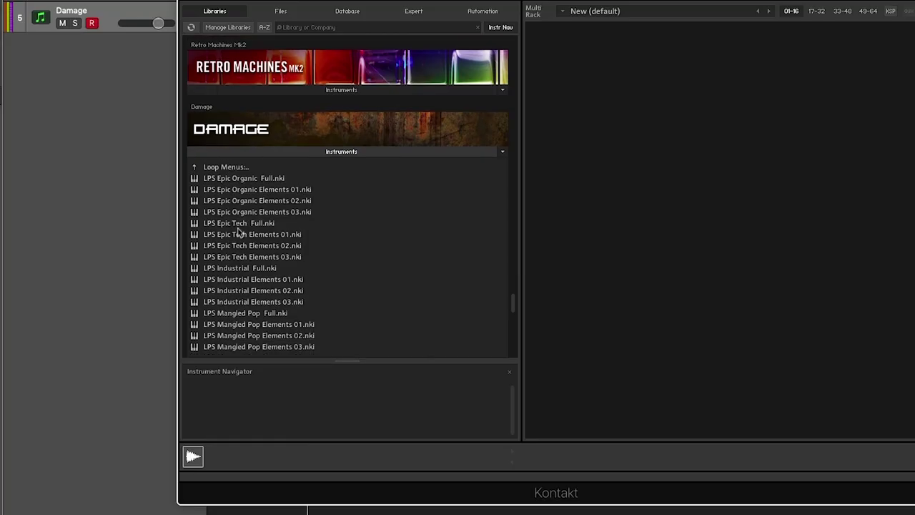
click(239, 183)
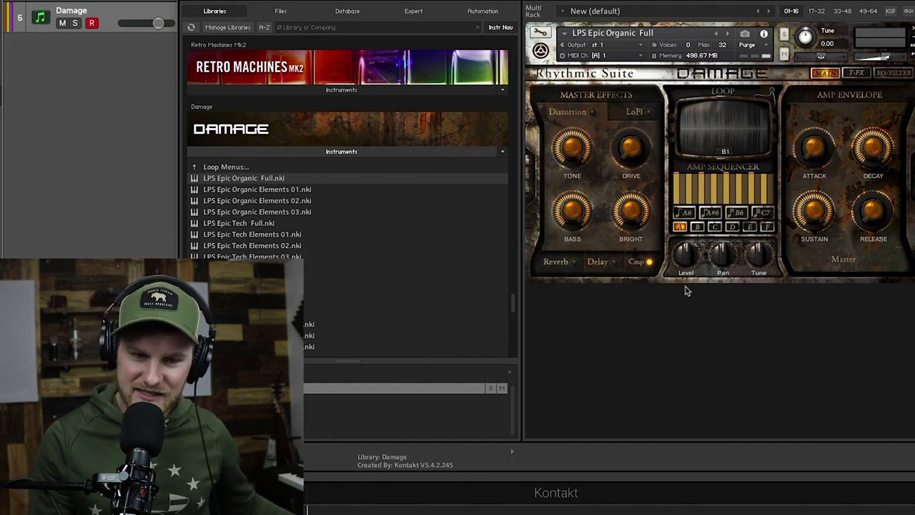
key(Down)
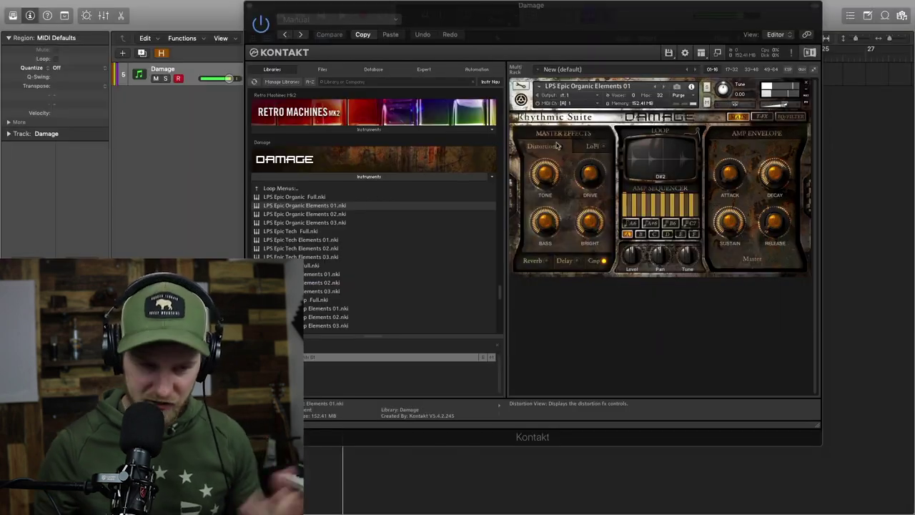
click(807, 83)
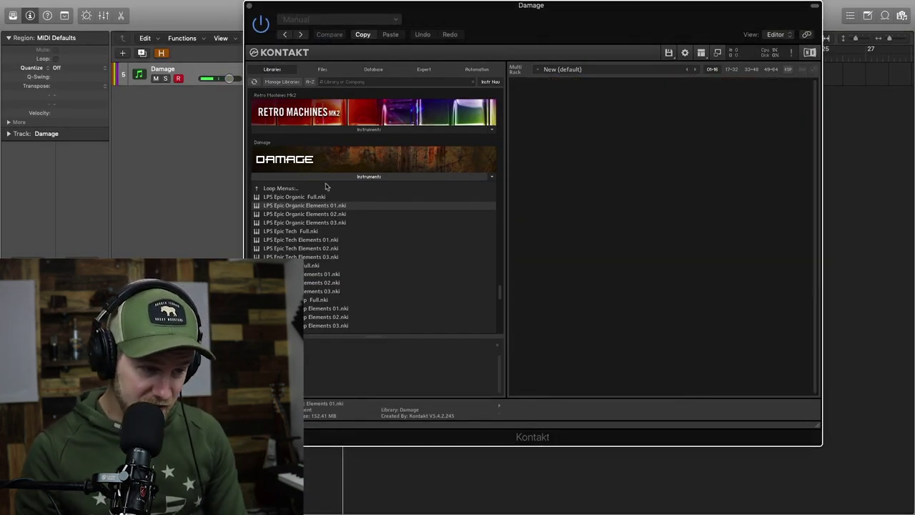
Load PERC Studio Armageddon Ens from Damage's Percussive Kits > 01 Epic Organic Drums
click(284, 187)
click(284, 187)
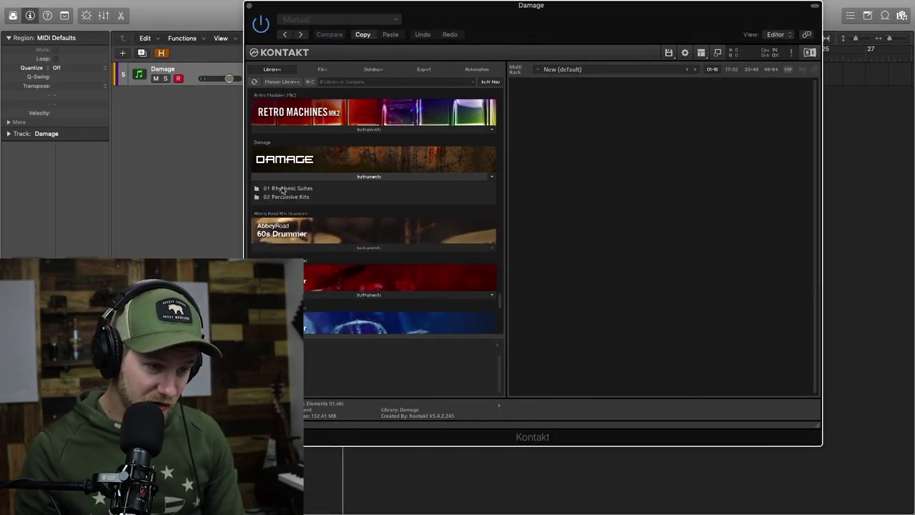
click(283, 200)
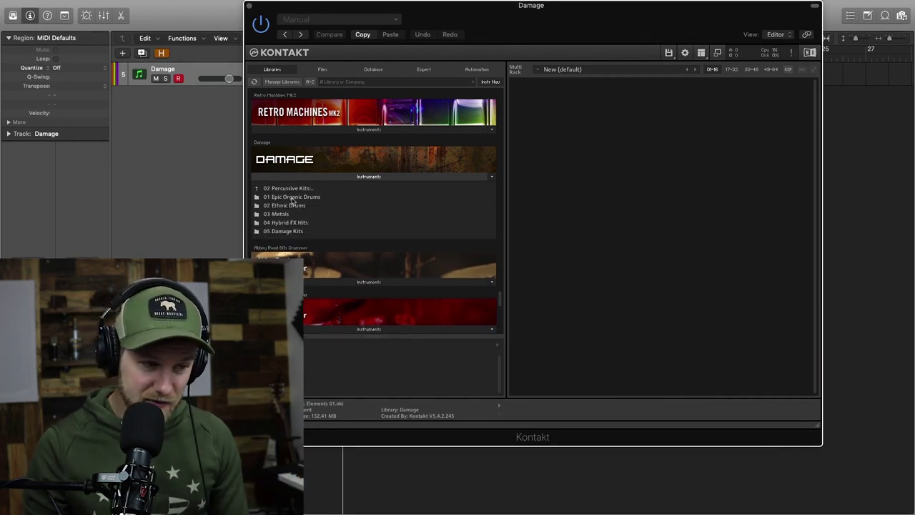
click(292, 198)
double_click(293, 197)
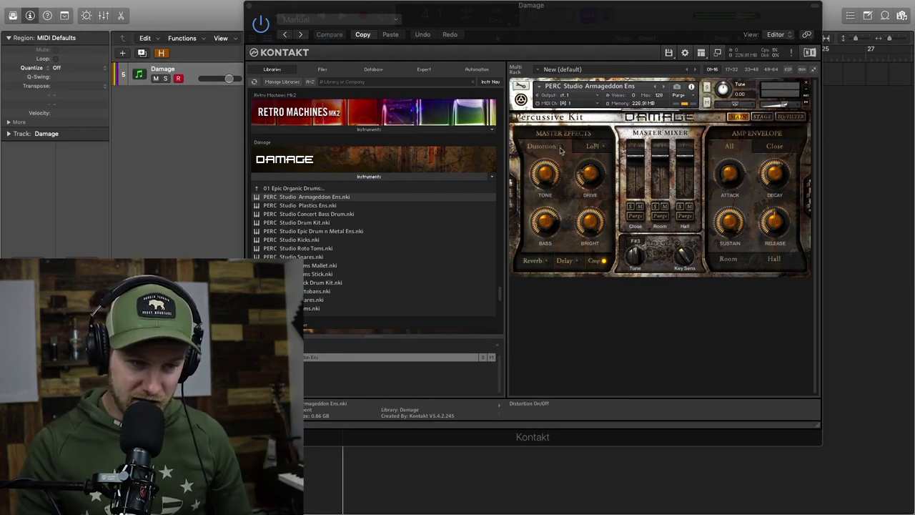
Enable distortion with more drive, place the drum front left, and open the EQ/filter page
click(560, 146)
drag(590, 175, 569, 155)
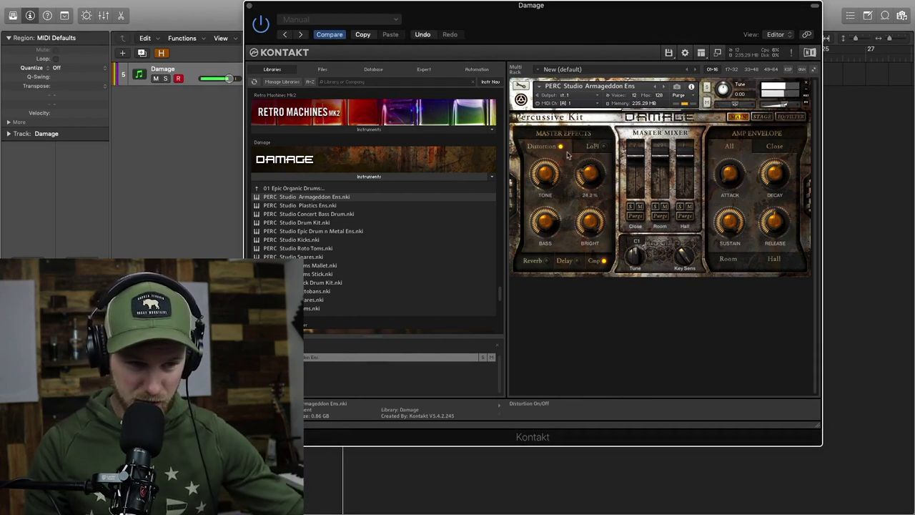
click(762, 116)
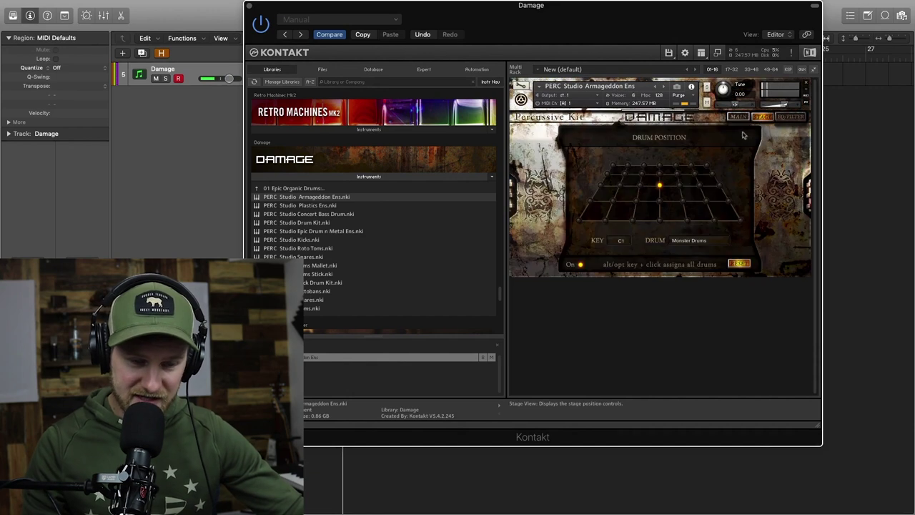
click(661, 223)
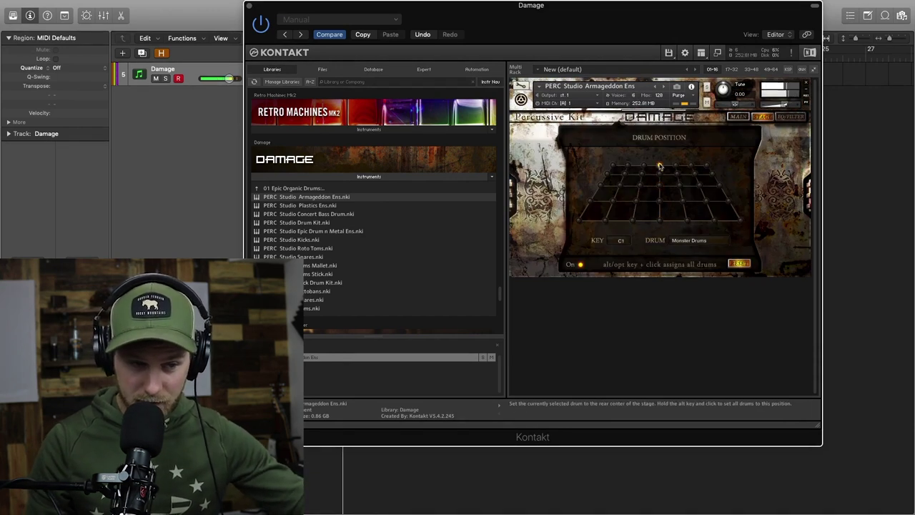
click(659, 202)
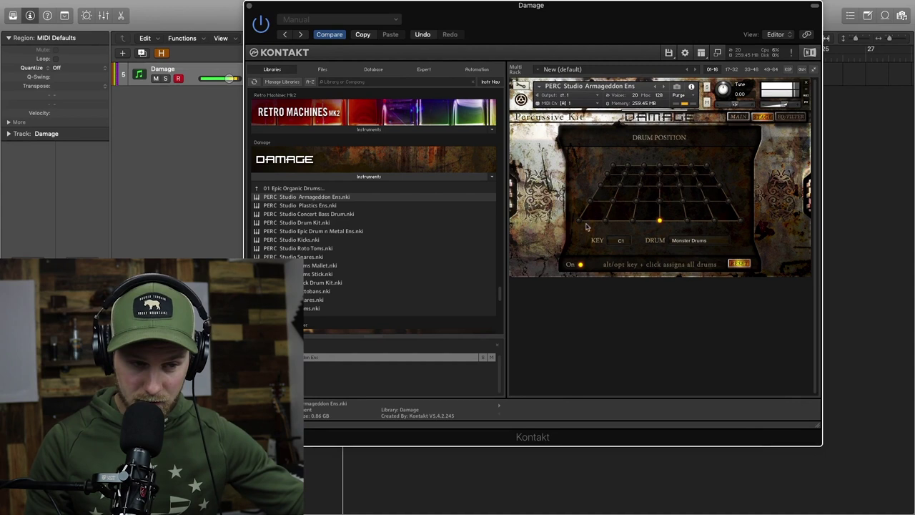
click(581, 221)
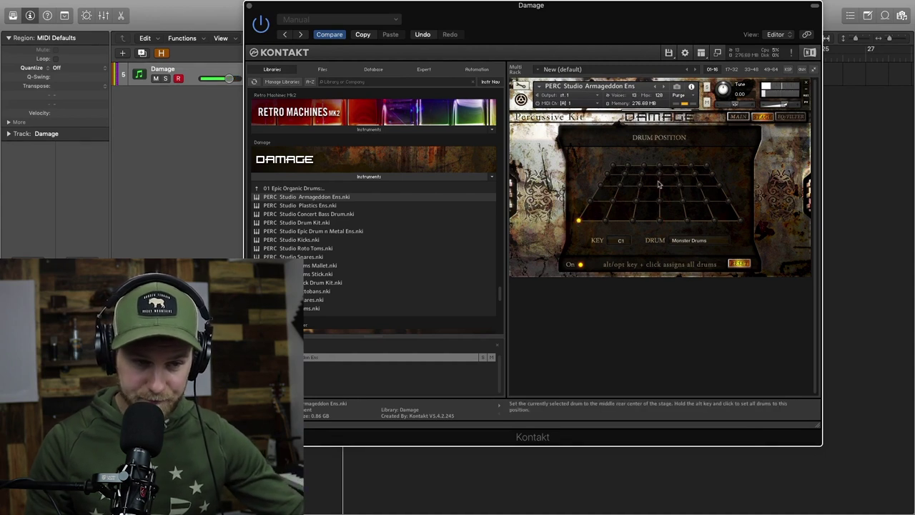
click(790, 115)
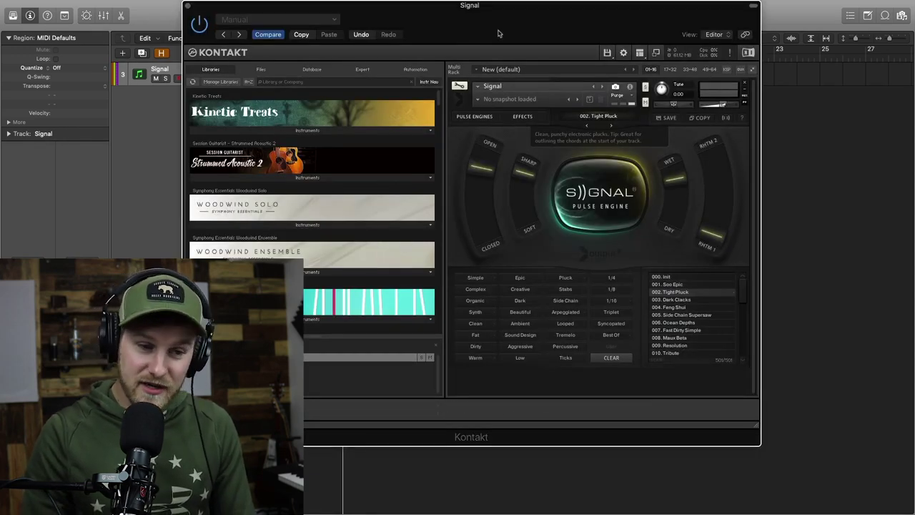
drag(498, 35, 470, 36)
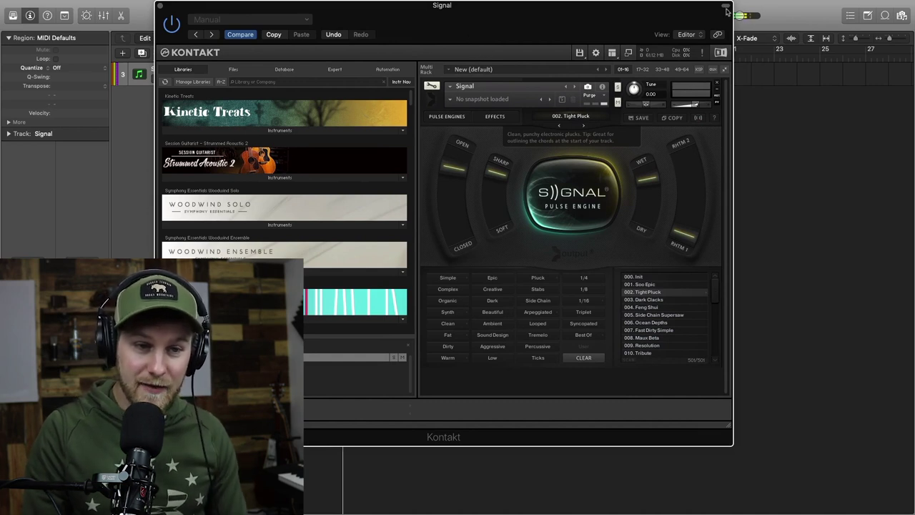
Hide the plug-in header and try a wave for Engine B's 2nd Rhythm before reverting to steps
click(726, 12)
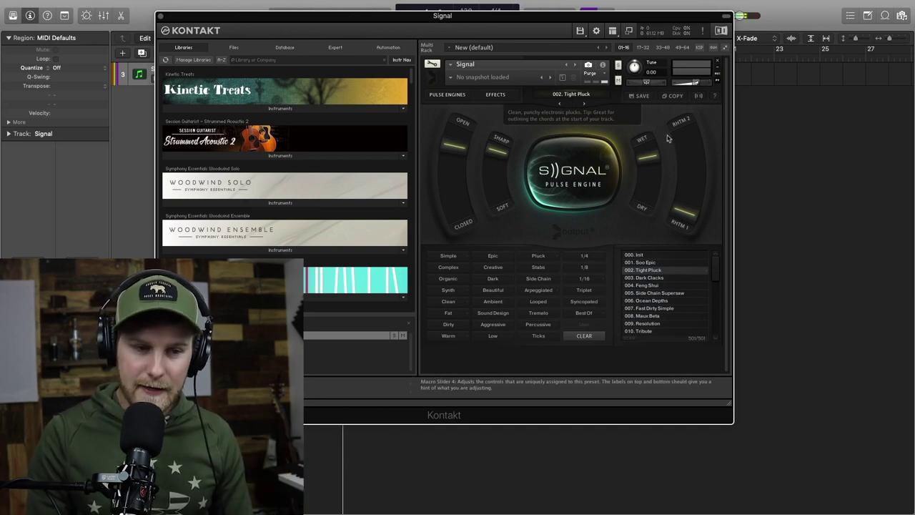
click(448, 95)
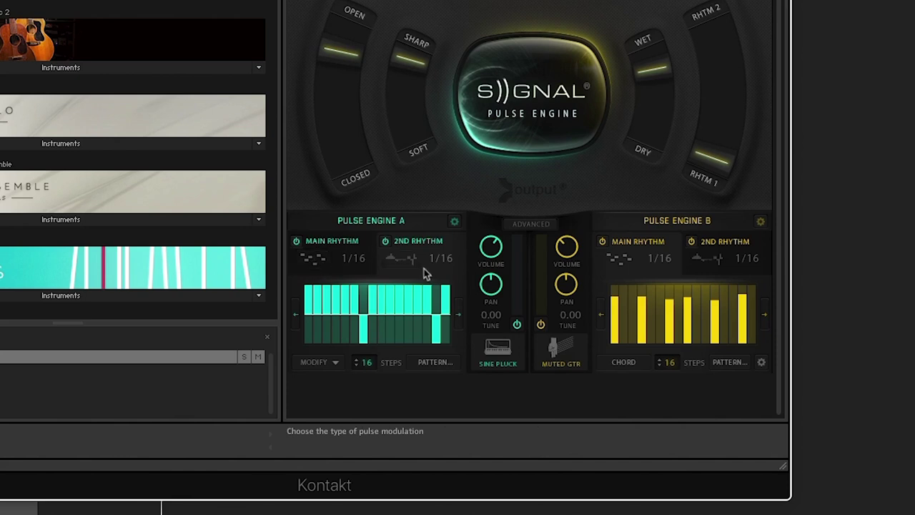
click(403, 260)
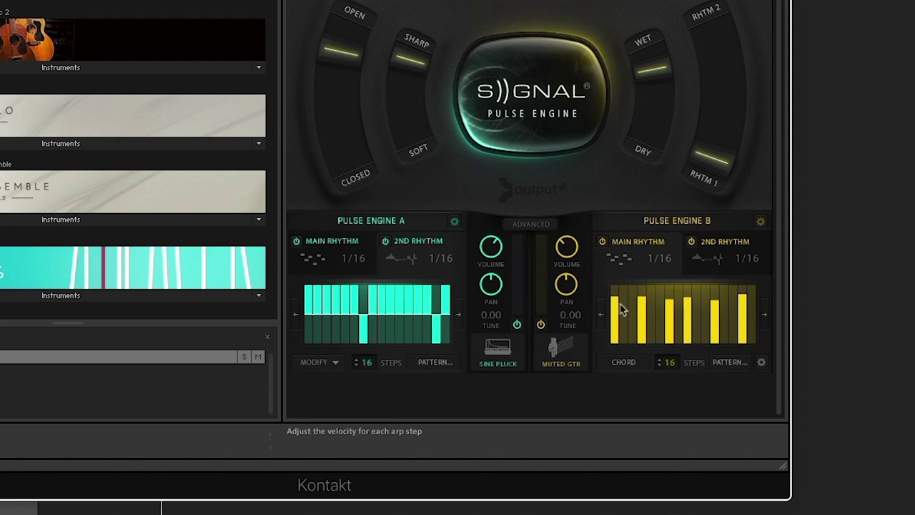
click(708, 260)
click(632, 263)
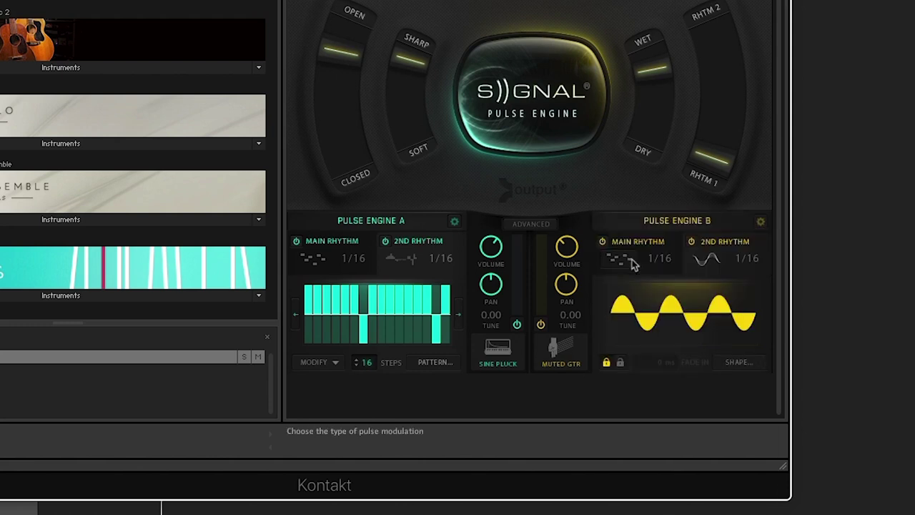
click(710, 262)
click(722, 256)
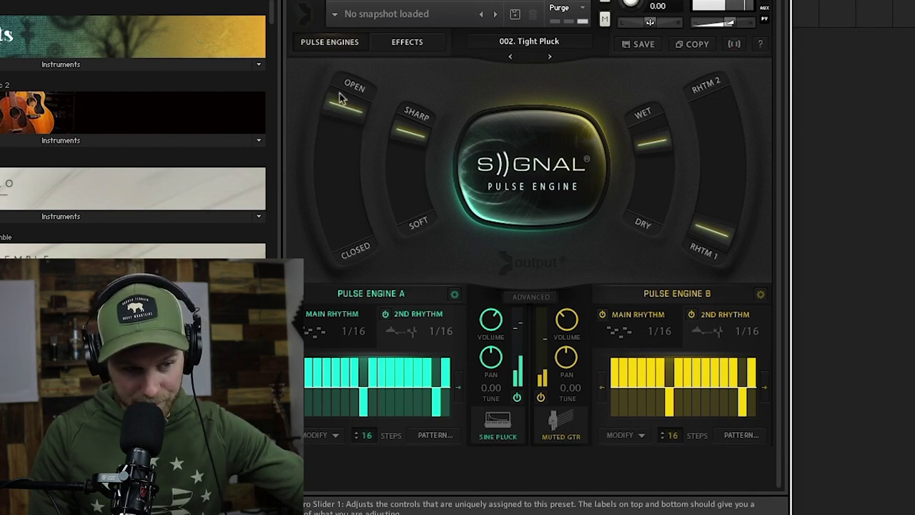
Adjust the Open/Closed, Sharp/Soft and rhythm macros, then go to the Effects page
drag(340, 134, 369, 83)
drag(411, 131, 445, 139)
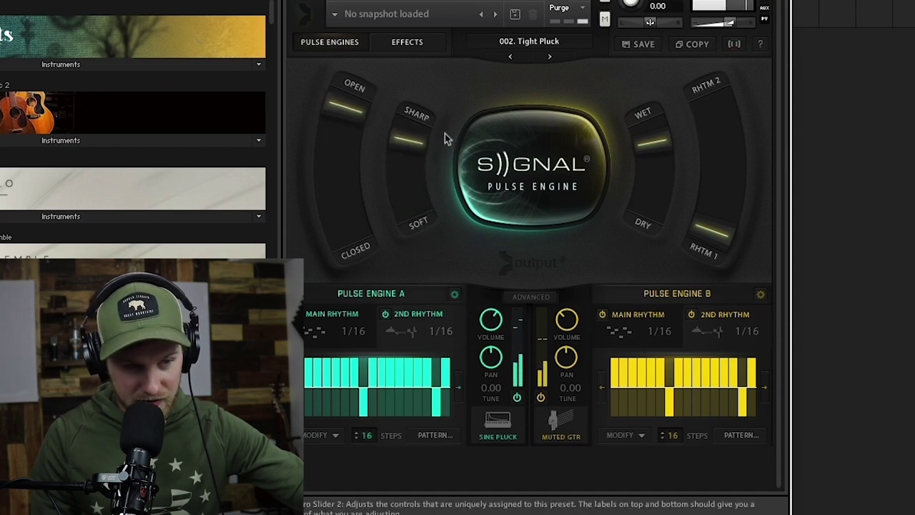
mouse_move(708, 231)
mouse_down()
mouse_move(732, 98)
mouse_move(716, 3)
mouse_move(722, 137)
mouse_move(704, 218)
mouse_up()
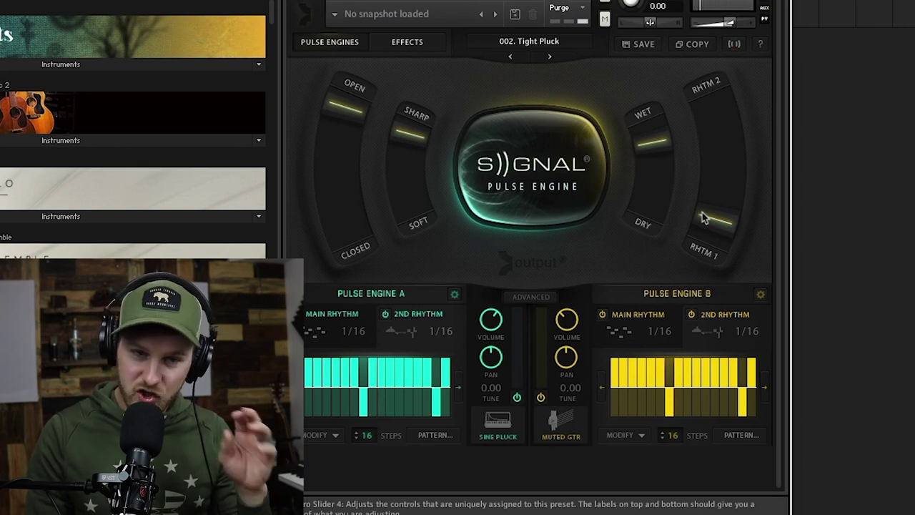
click(413, 44)
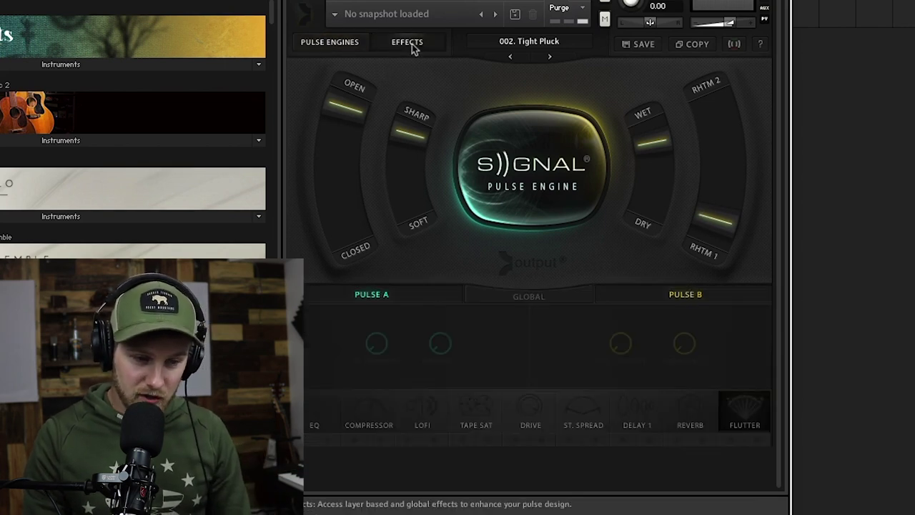
Enable Tape Sat on Pulse A only, check the Global effects, then return to Pulse Engines
click(475, 418)
click(463, 440)
click(488, 439)
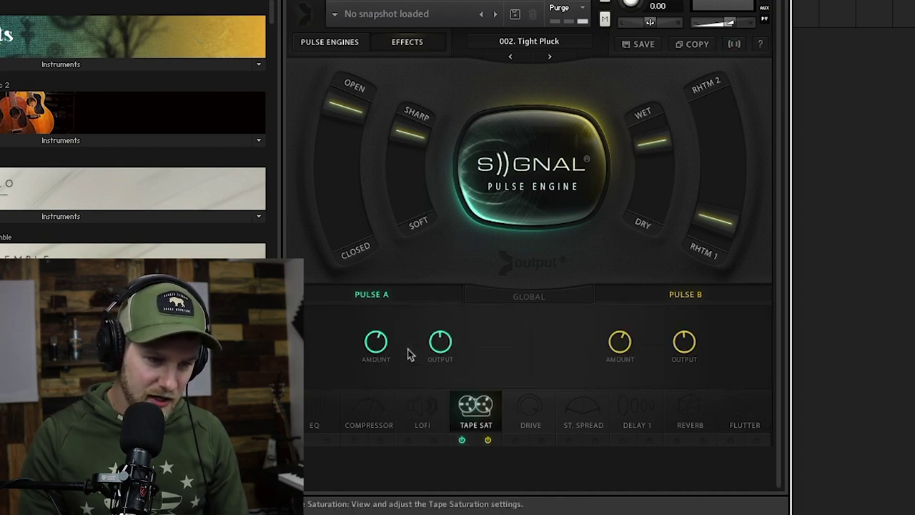
click(489, 440)
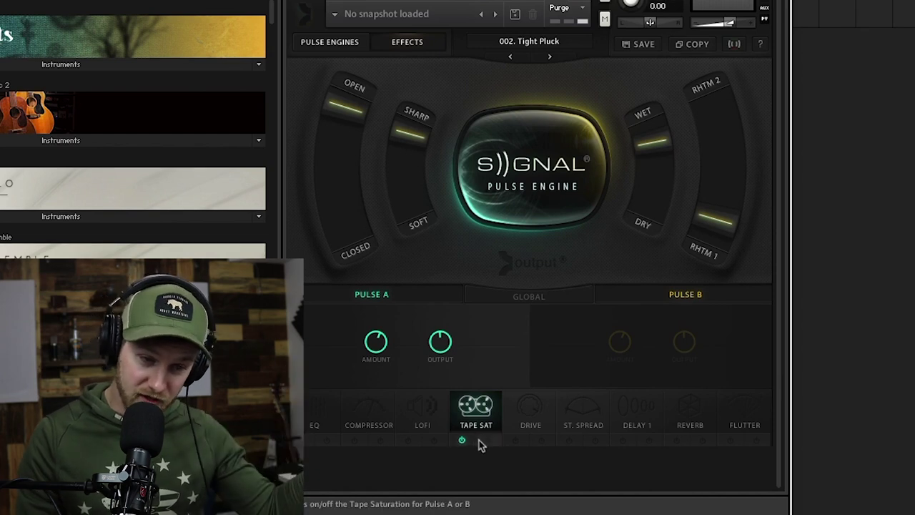
click(538, 302)
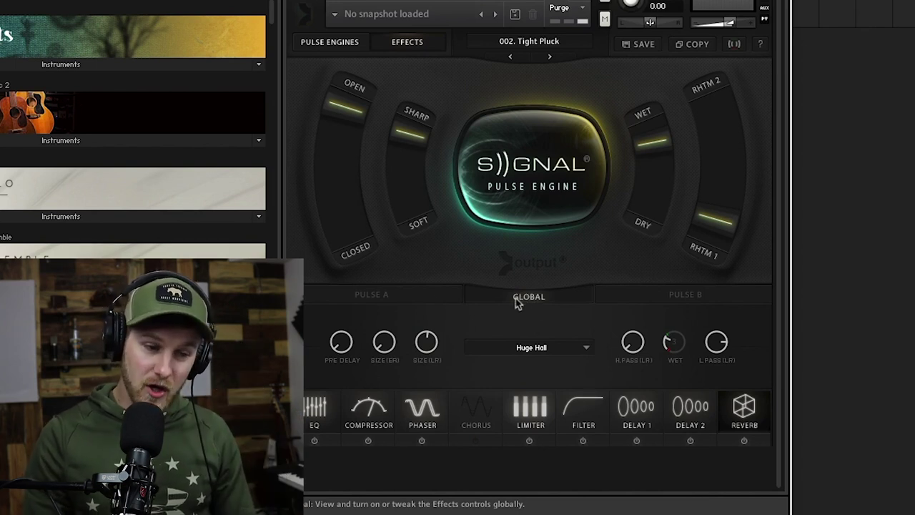
click(414, 300)
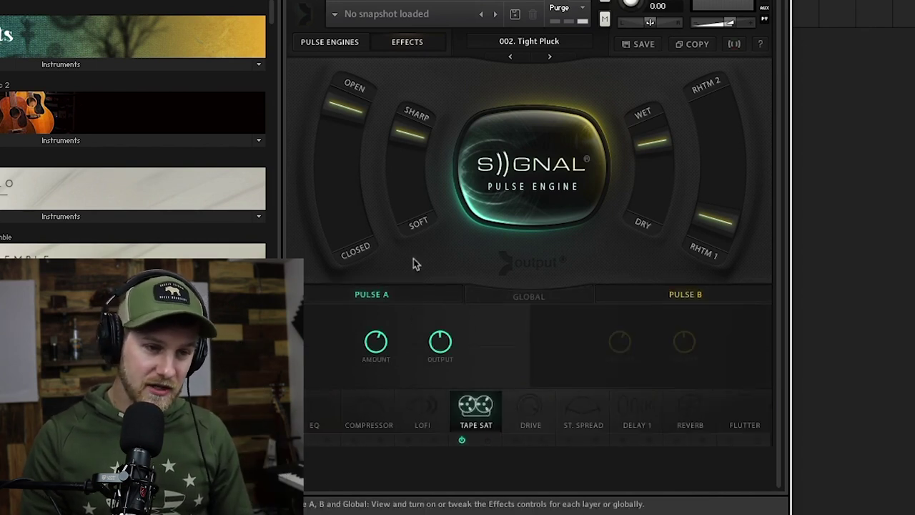
click(336, 44)
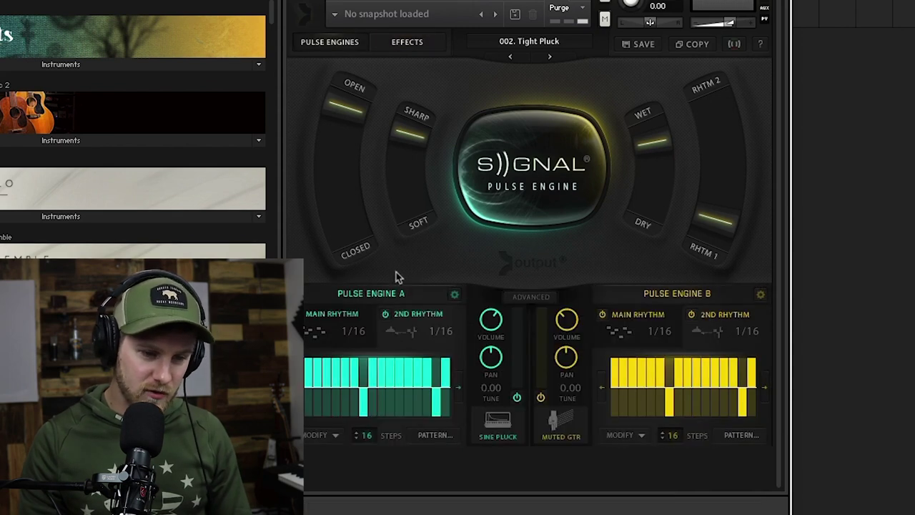
Audition Sub Saw and Dirty Motion as Engine A's source, then settle on Felt Piano
click(498, 419)
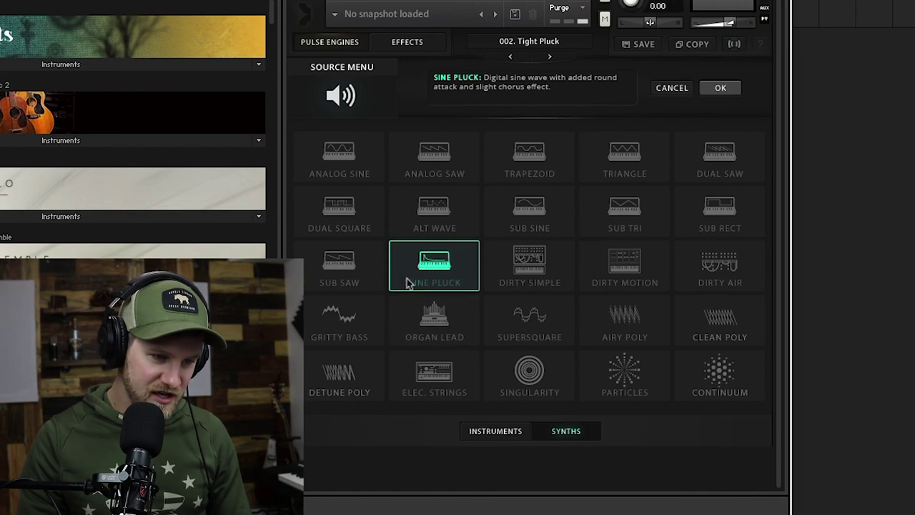
click(326, 271)
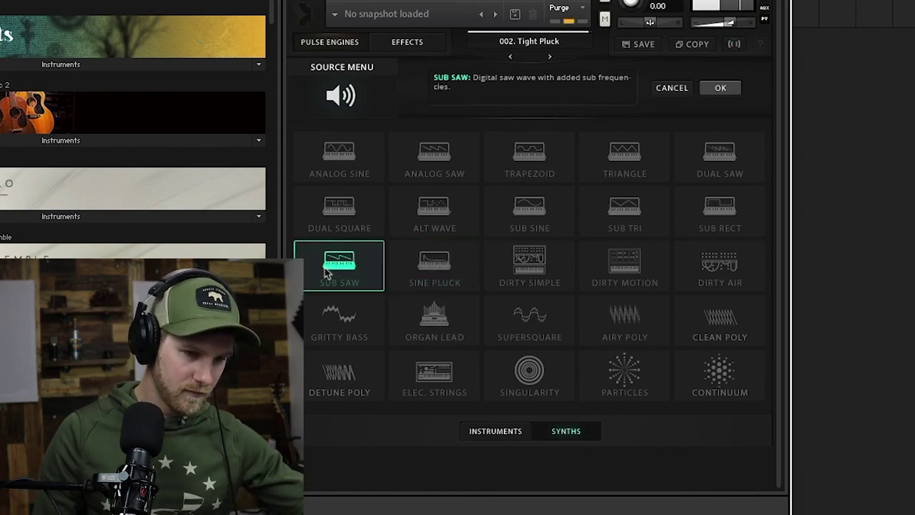
click(651, 266)
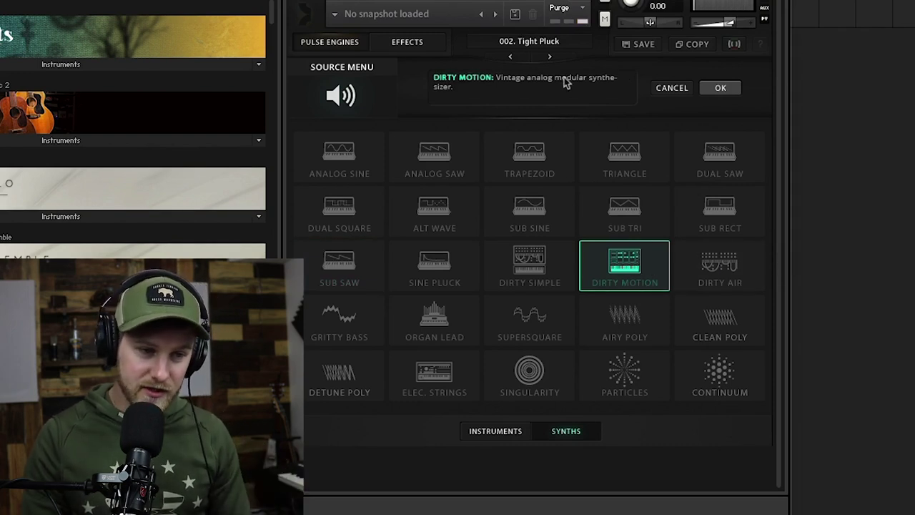
click(500, 433)
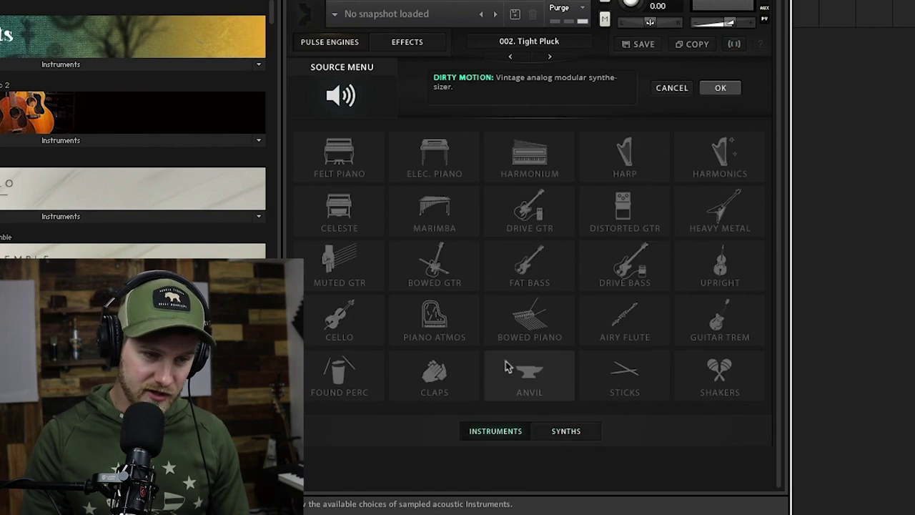
click(342, 156)
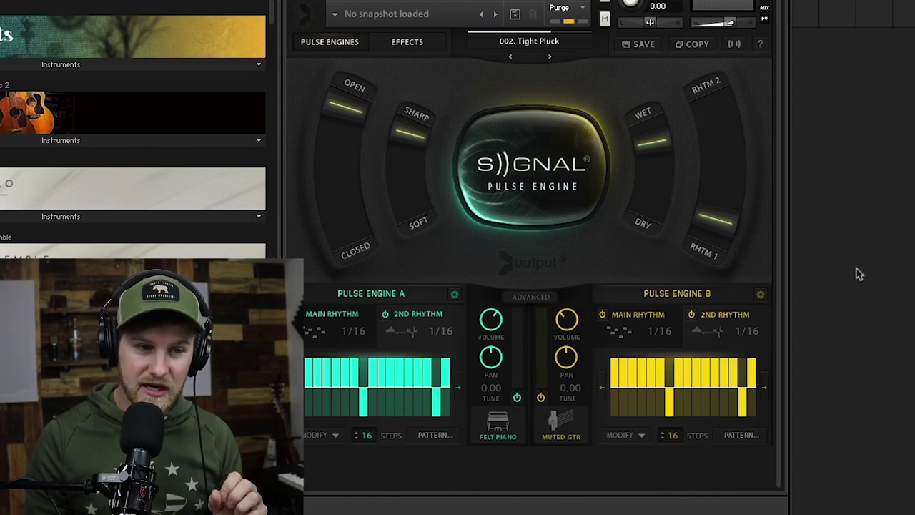
click(528, 41)
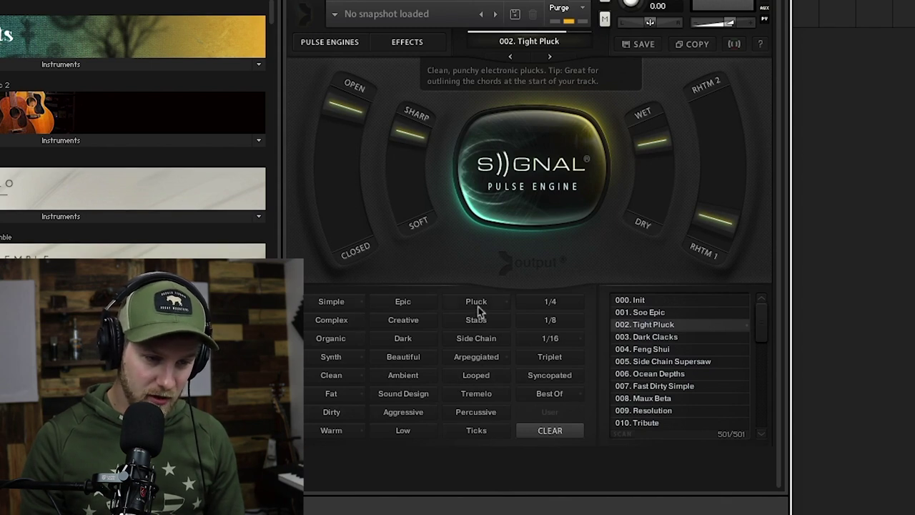
Filter presets by the Simple and Dark tags and load 059. Radiant Shimmer
click(331, 303)
click(394, 341)
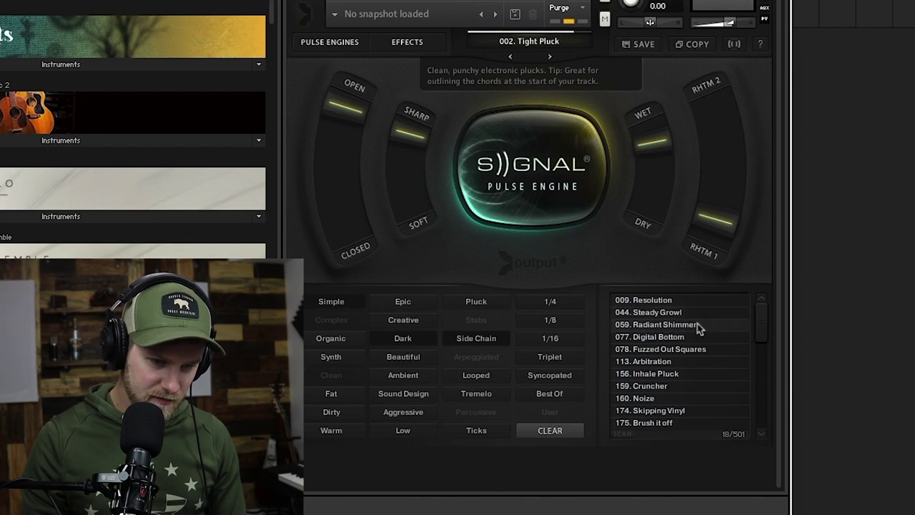
click(696, 326)
click(558, 118)
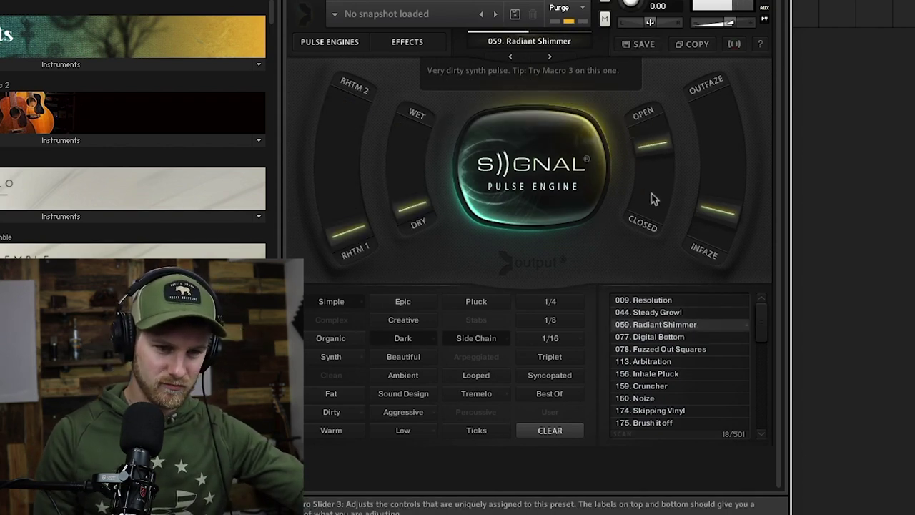
Lower Open/Closed, raise Wet/Dry toward wet, and raise Outfaze/Infaze partway
drag(653, 198, 607, 326)
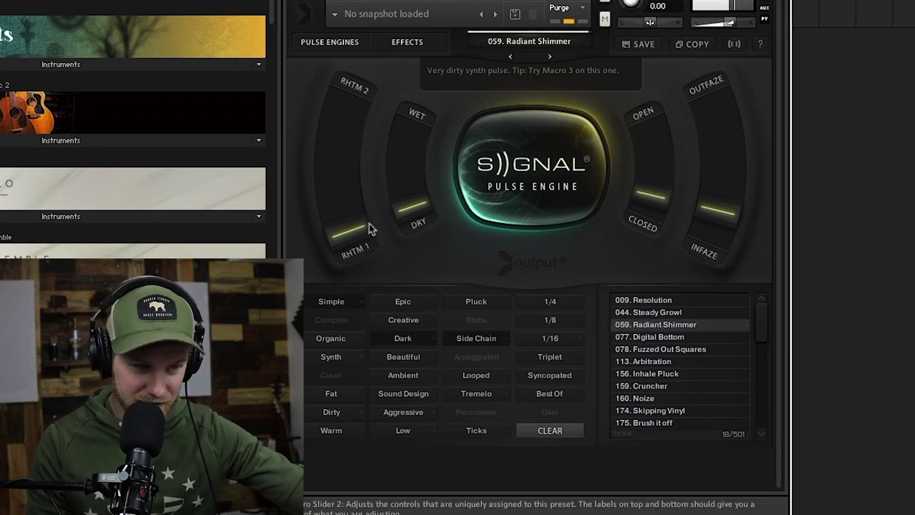
drag(411, 170, 414, 55)
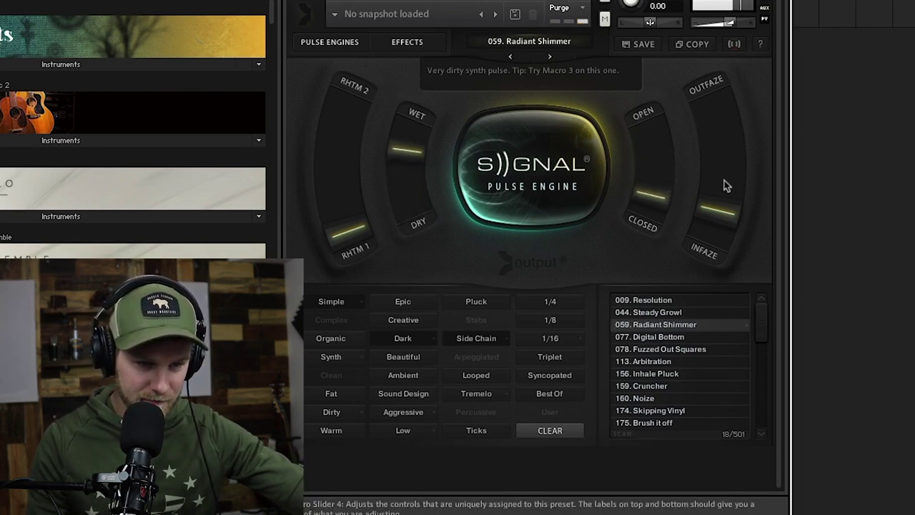
drag(725, 183, 640, 215)
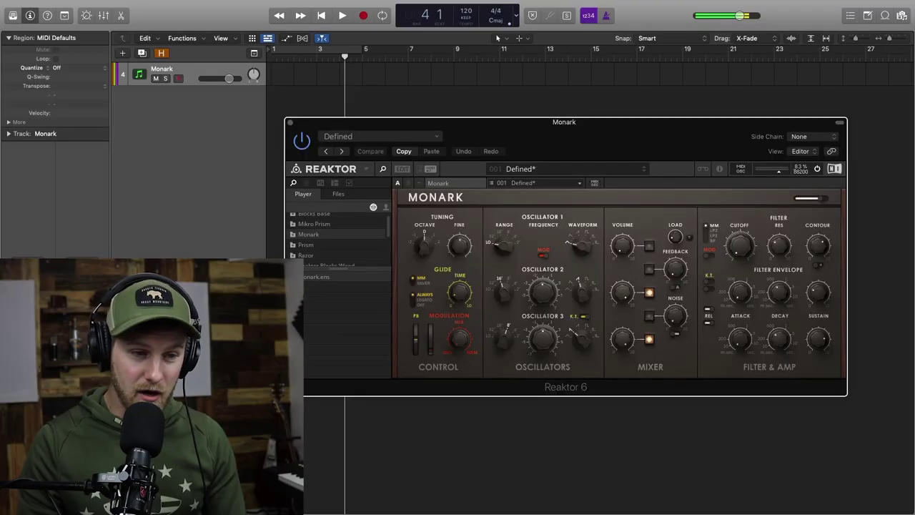
Reposition the Monark window and browse its Embedded snapshot banks, keeping Defined loaded
drag(546, 121, 514, 88)
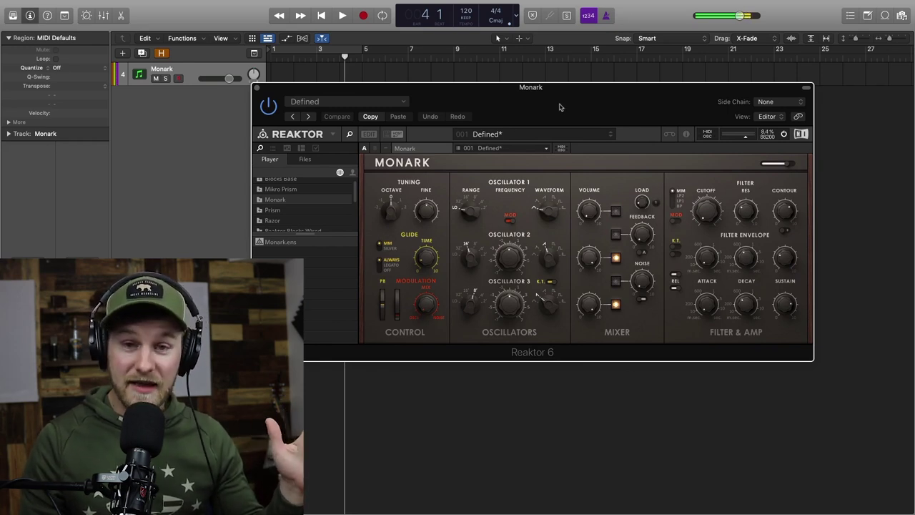
click(491, 135)
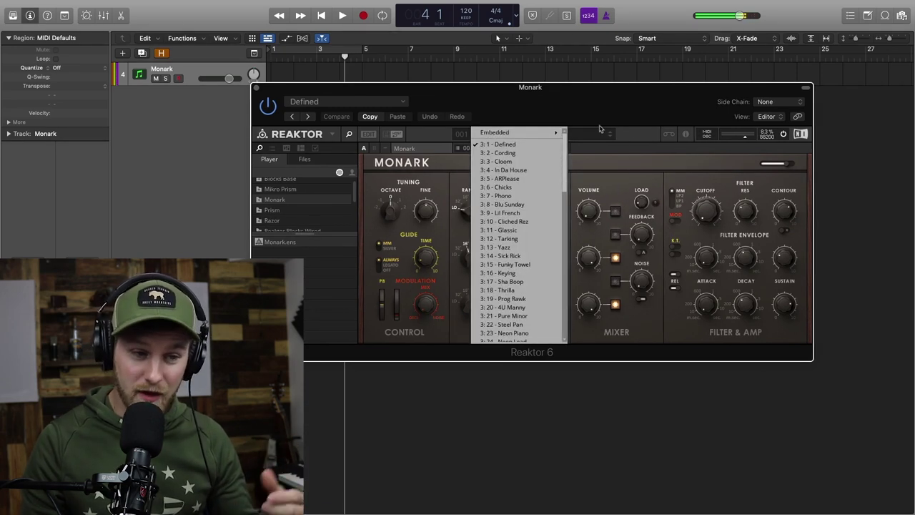
mouse_move(505, 132)
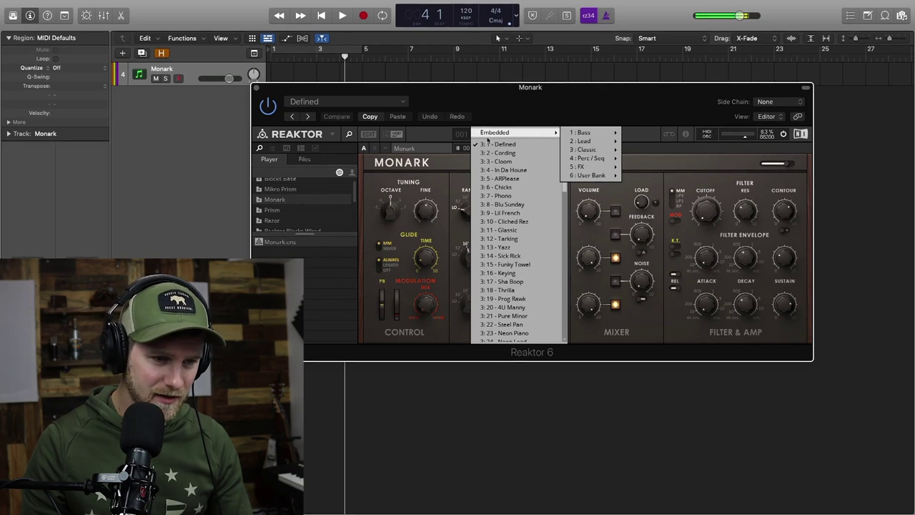
click(625, 109)
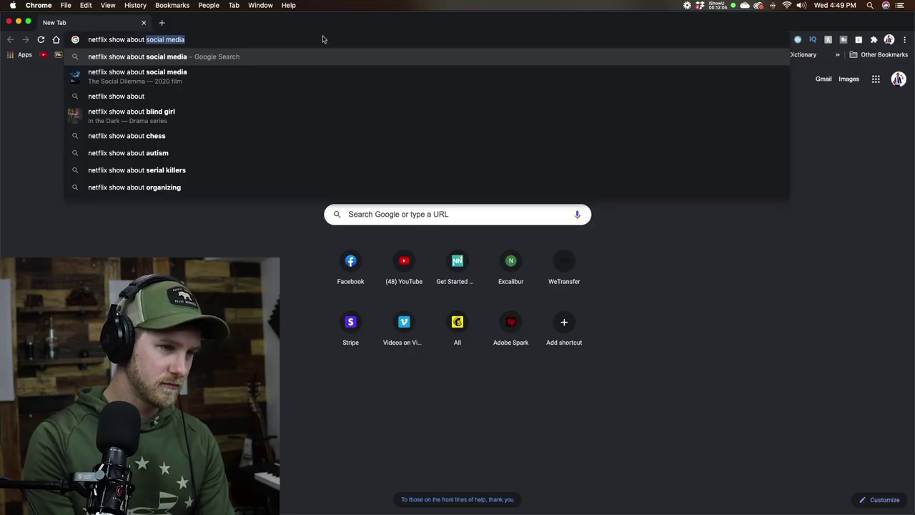
Run a Google search for '80s kids' in Chrome
text(80s kids)
key(Return)
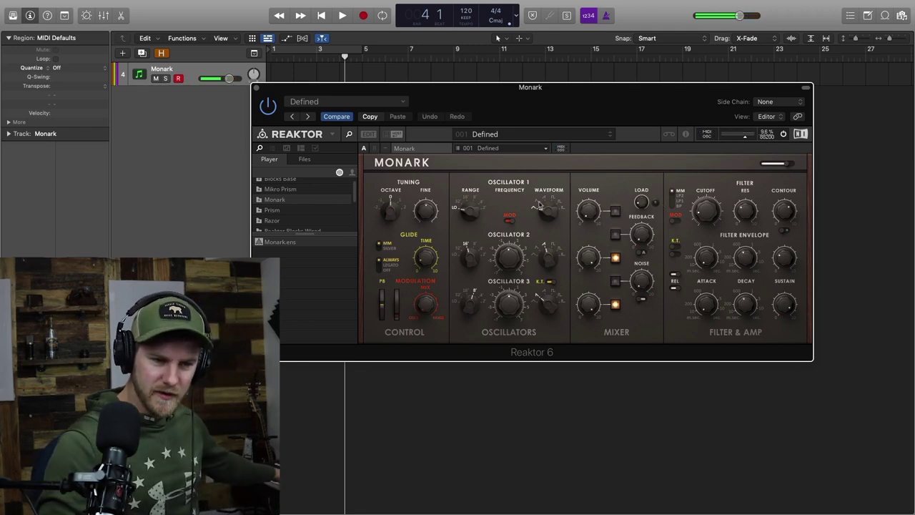
Raise the Monark oscillator ranges and switch on Noise and Oscillator 1 in the mixer
mouse_move(468, 220)
mouse_down()
mouse_move(471, 186)
mouse_move(472, 219)
mouse_up()
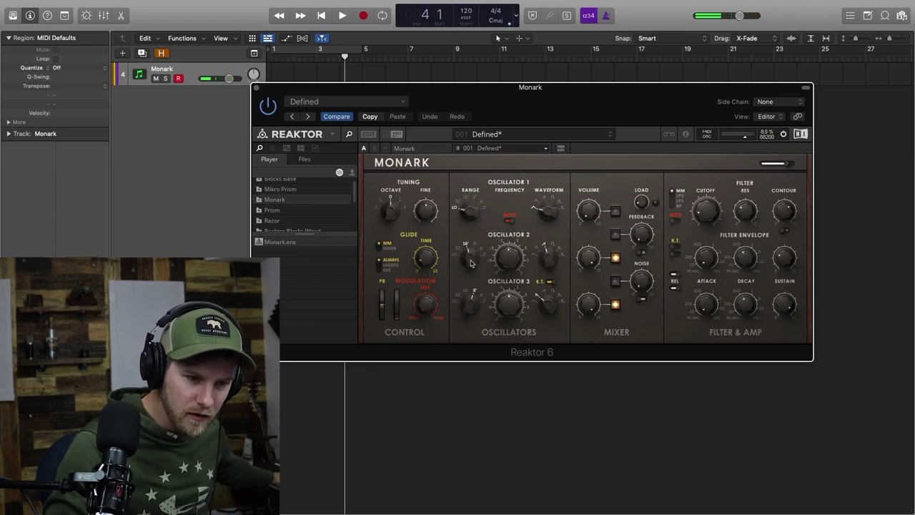
drag(472, 263, 466, 243)
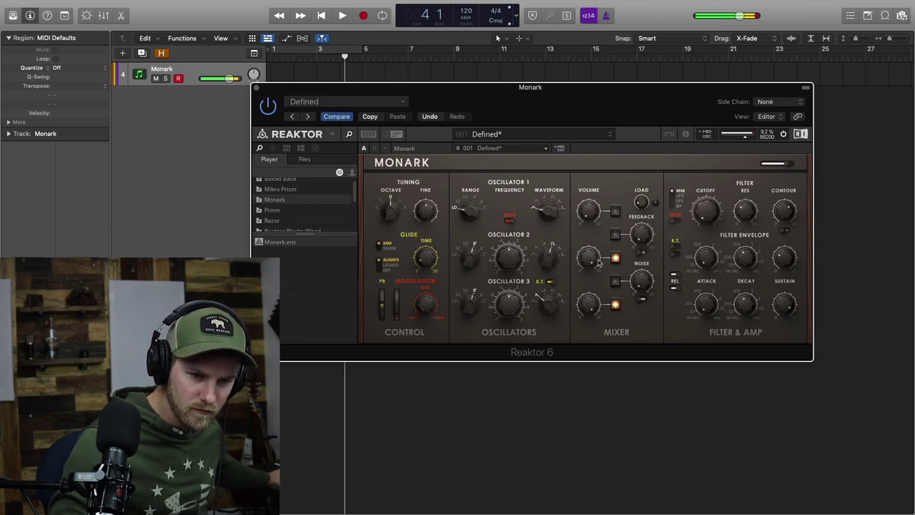
click(615, 281)
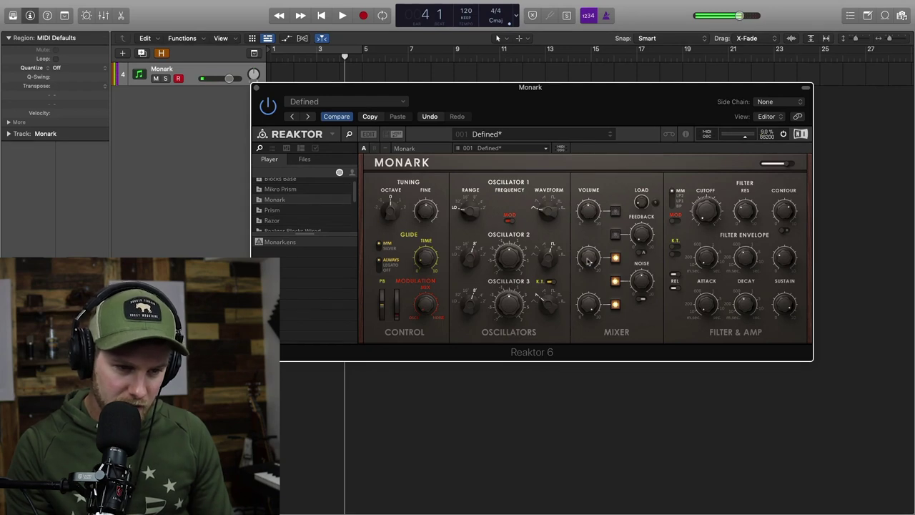
click(614, 211)
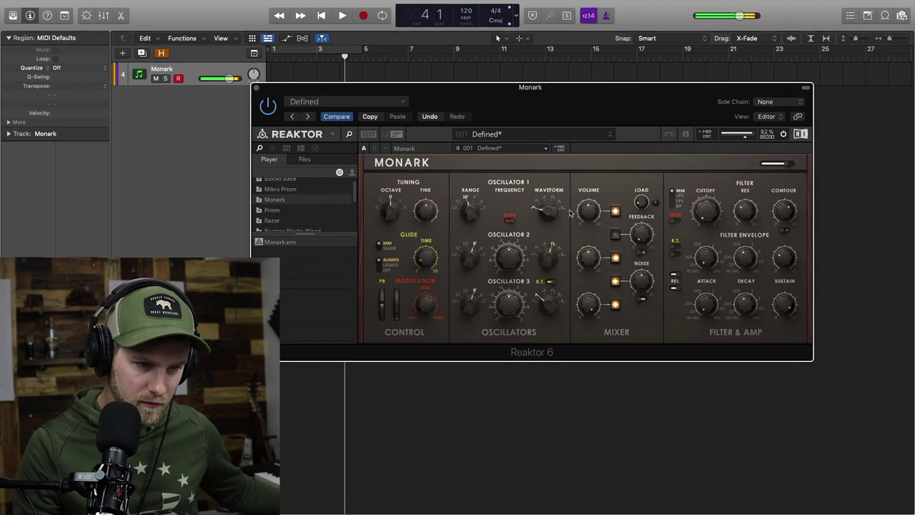
Change Oscillator 1's waveform, set its range to LO, lower the octave, then close Monark
drag(570, 212, 569, 209)
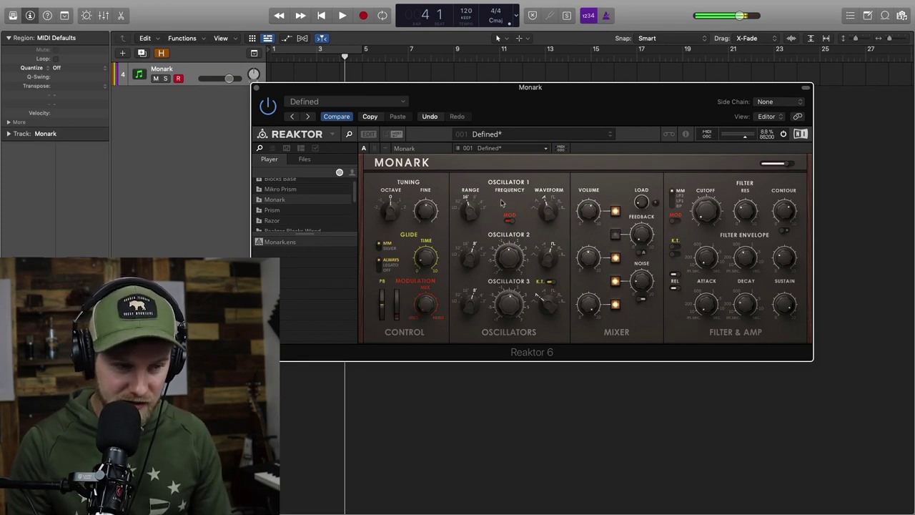
drag(470, 212, 484, 243)
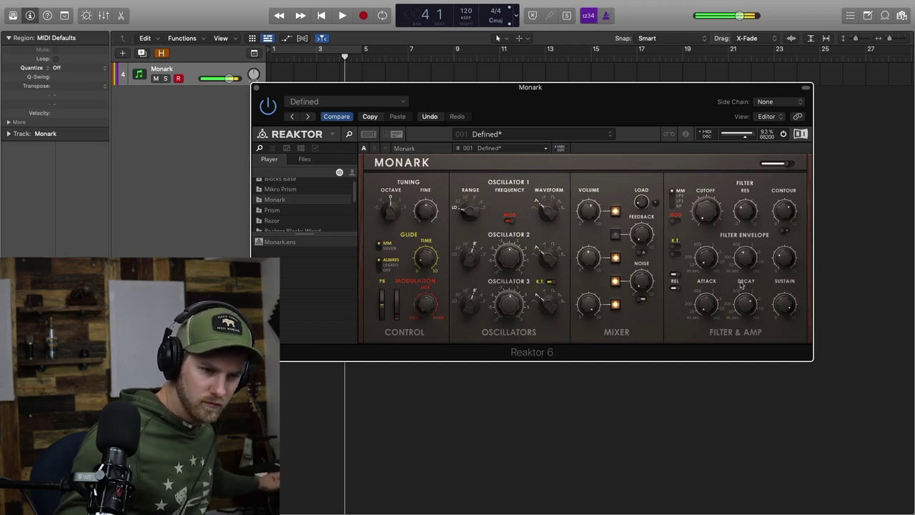
drag(396, 223, 395, 244)
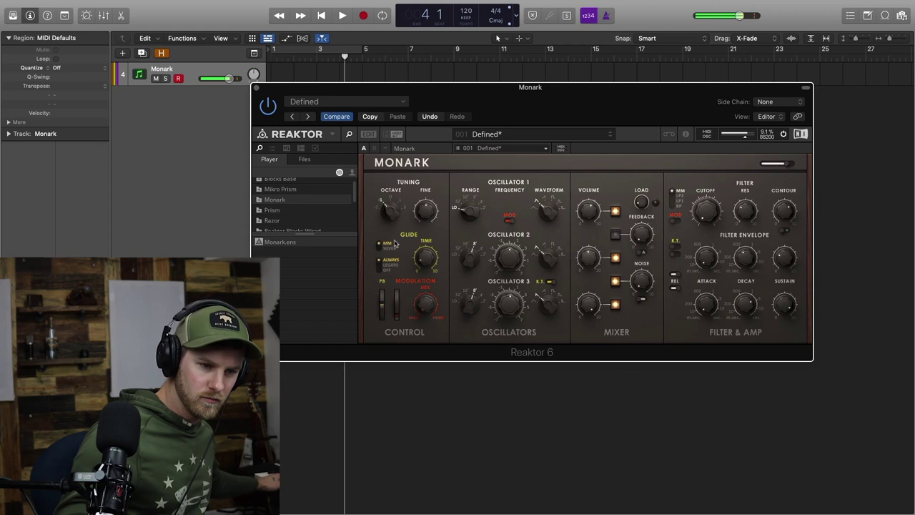
drag(391, 210, 387, 214)
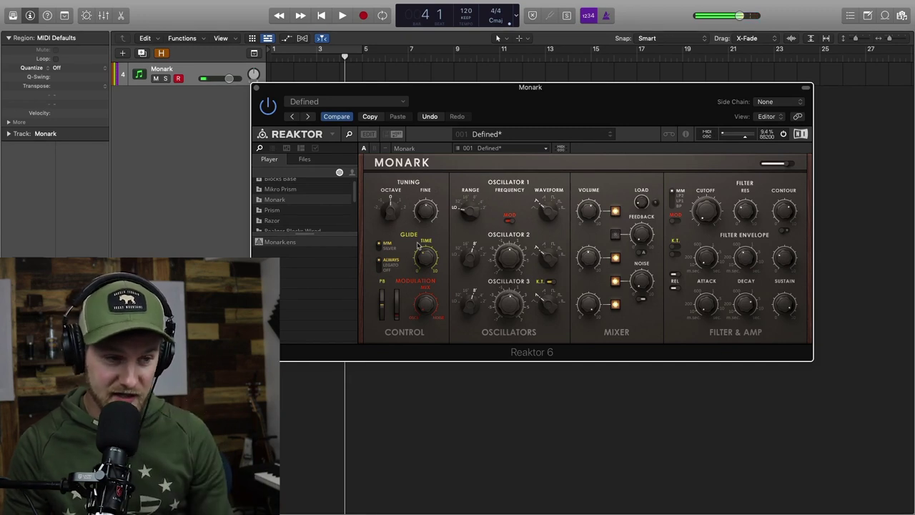
click(258, 88)
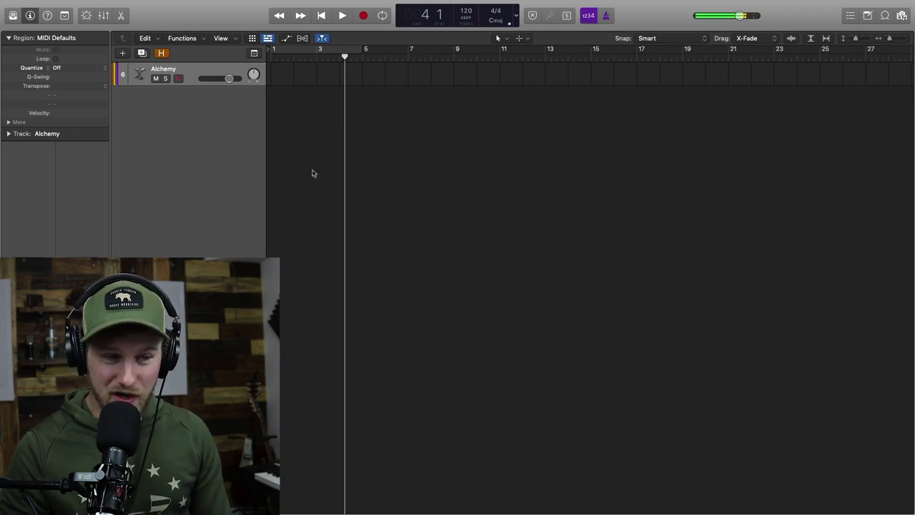
Open Alchemy with its header bar hidden and the window moved lower left
key(v)
click(829, 6)
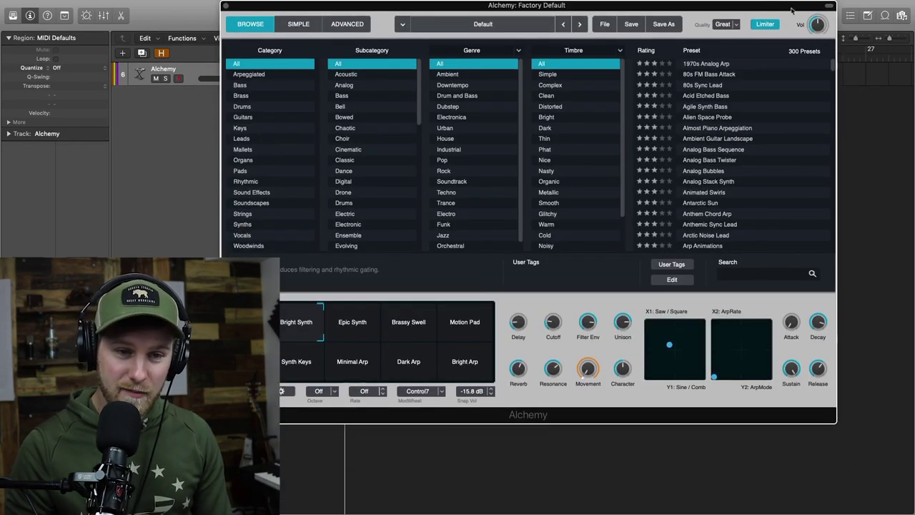
drag(807, 5, 795, 46)
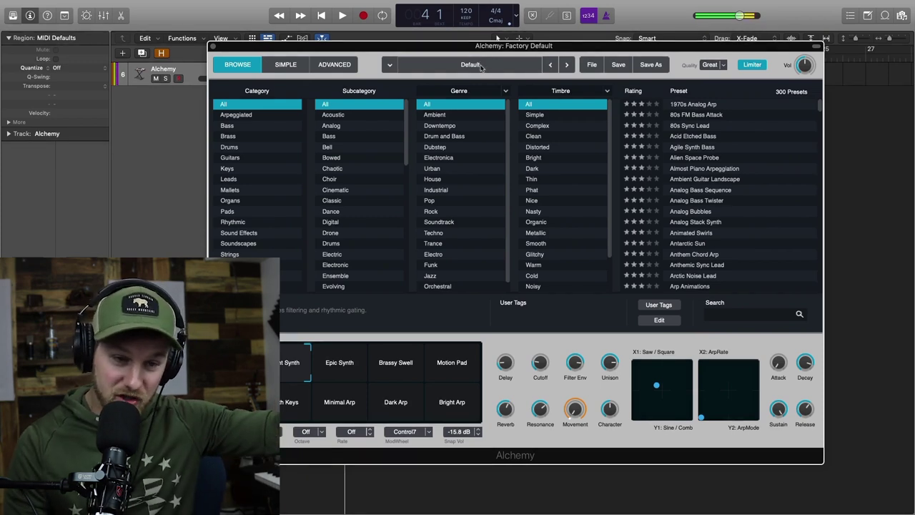
Browse Bass, then Keys presets, load Antarctic Sun and try its Velocity Filter variation
click(227, 125)
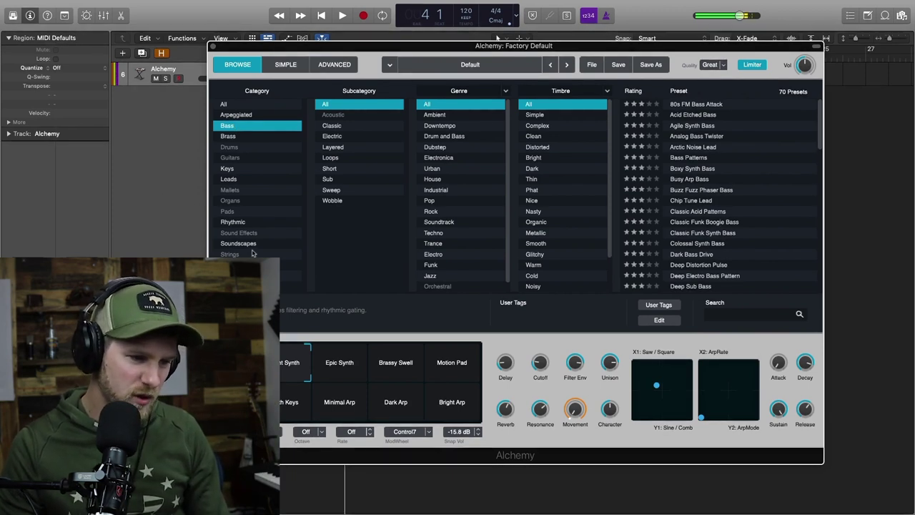
click(240, 264)
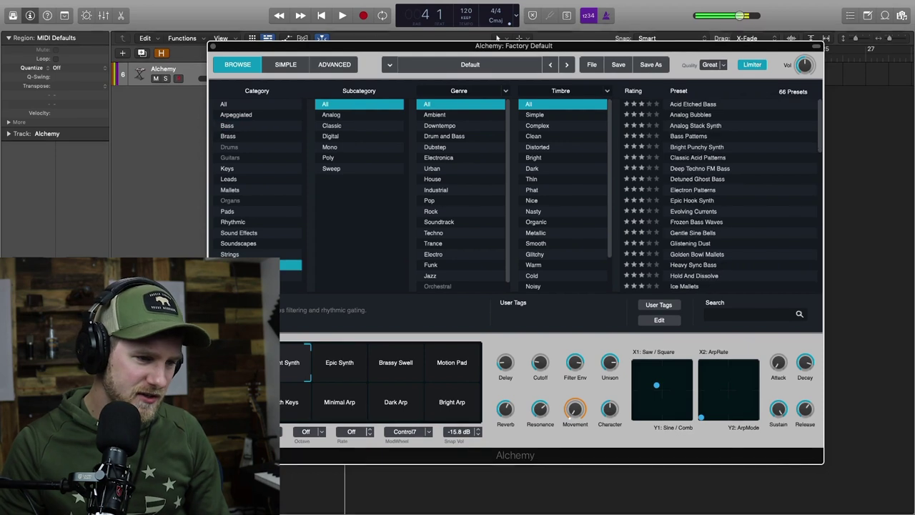
click(228, 169)
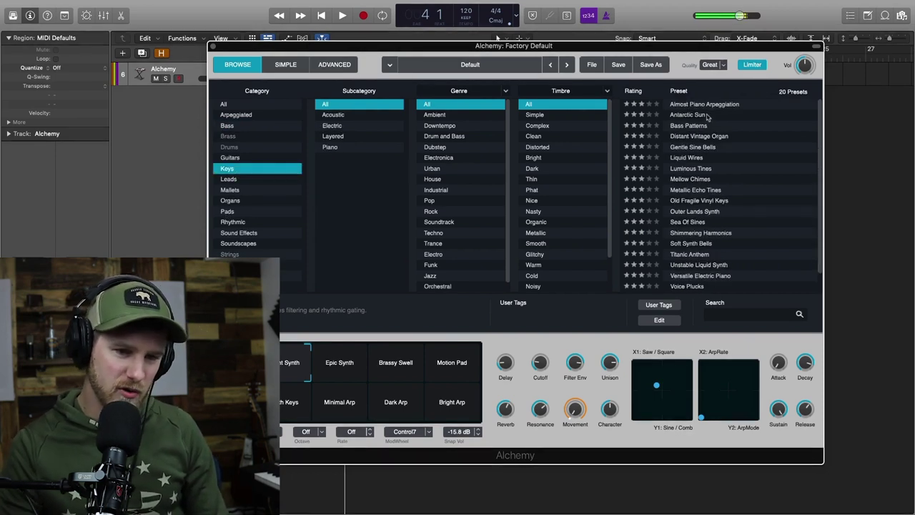
click(708, 116)
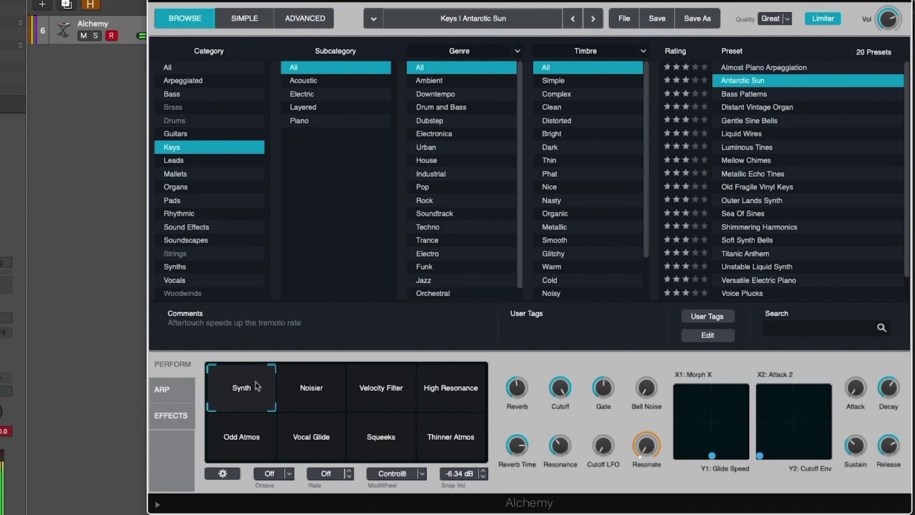
click(381, 388)
Audition the Noiser, Vocal Glide, Odd Atmos, Velocity Filter, High Resonance and Thinner Atmos variations, ending on Synth
click(308, 386)
click(298, 448)
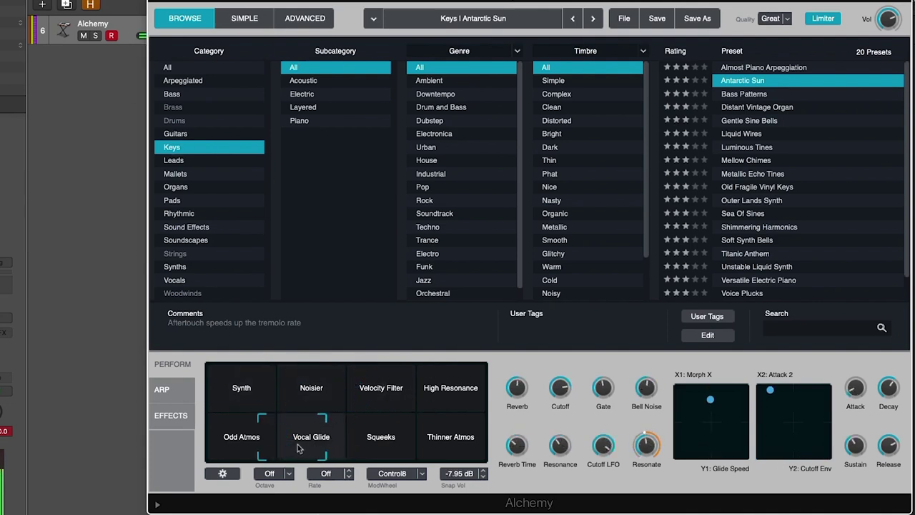
click(240, 436)
click(242, 389)
click(378, 388)
click(450, 390)
click(479, 434)
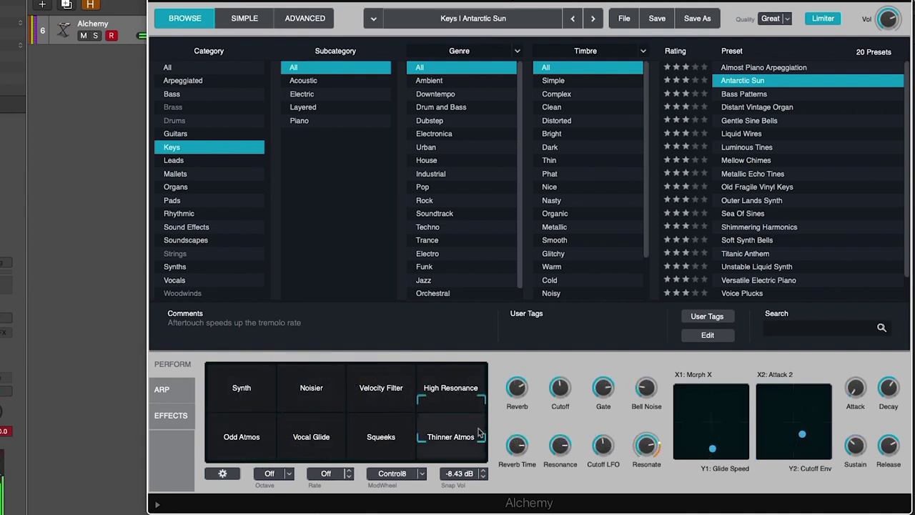
click(481, 401)
click(310, 390)
click(236, 374)
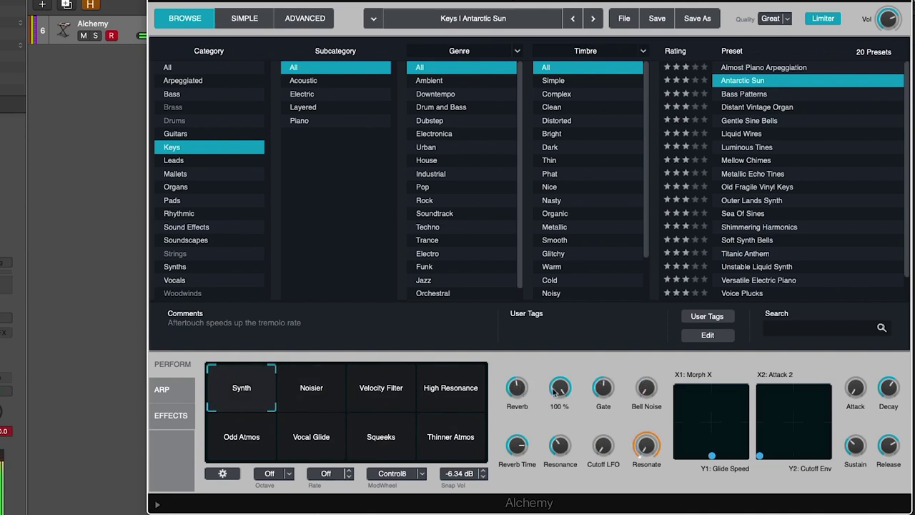
View the arpeggiator and effects, then switch from Simple to the Advanced editor
click(165, 391)
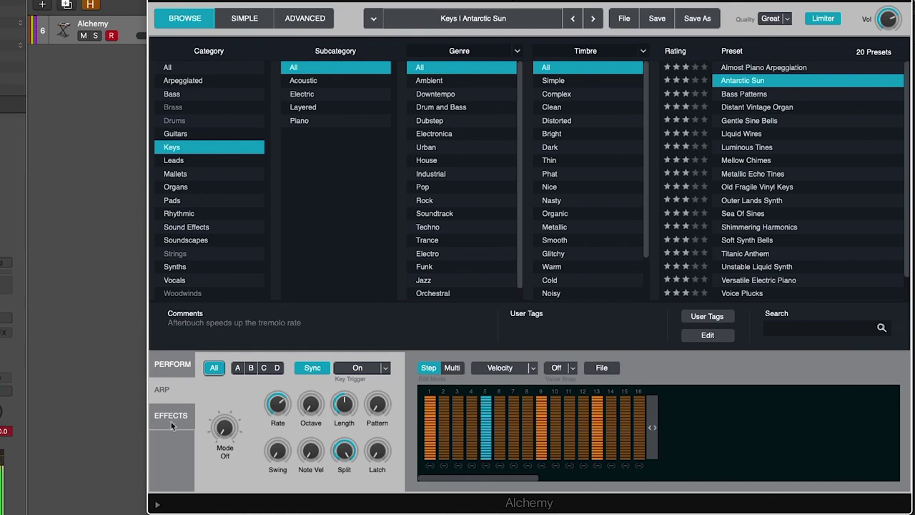
click(171, 421)
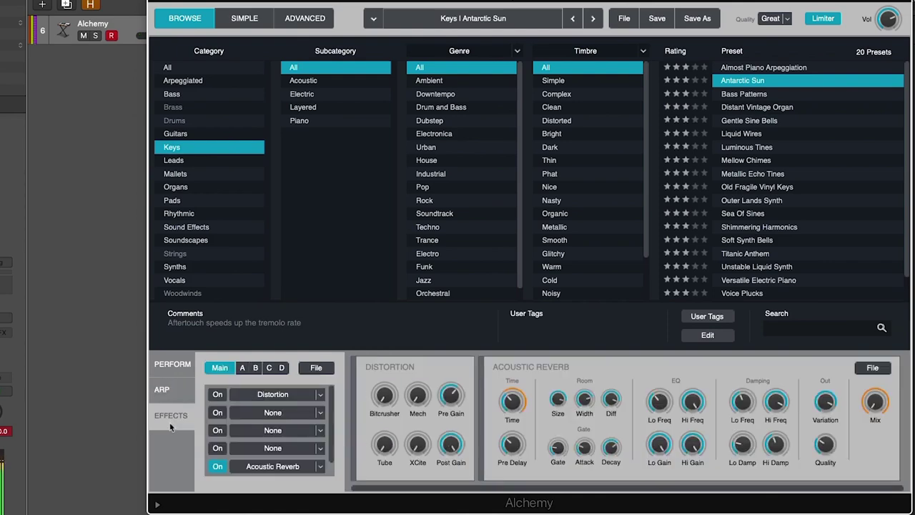
click(245, 19)
click(305, 19)
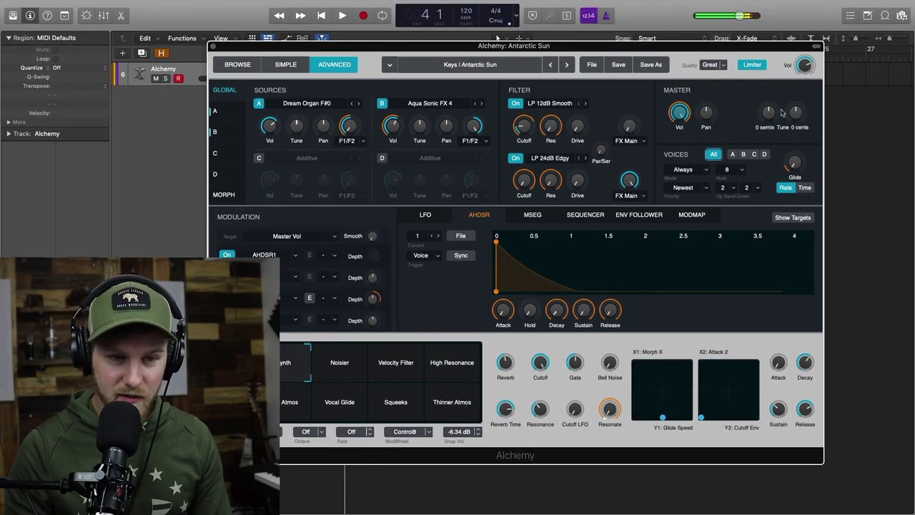
Move the Alchemy window higher with the header hidden, then close it
click(817, 47)
drag(819, 48, 808, 27)
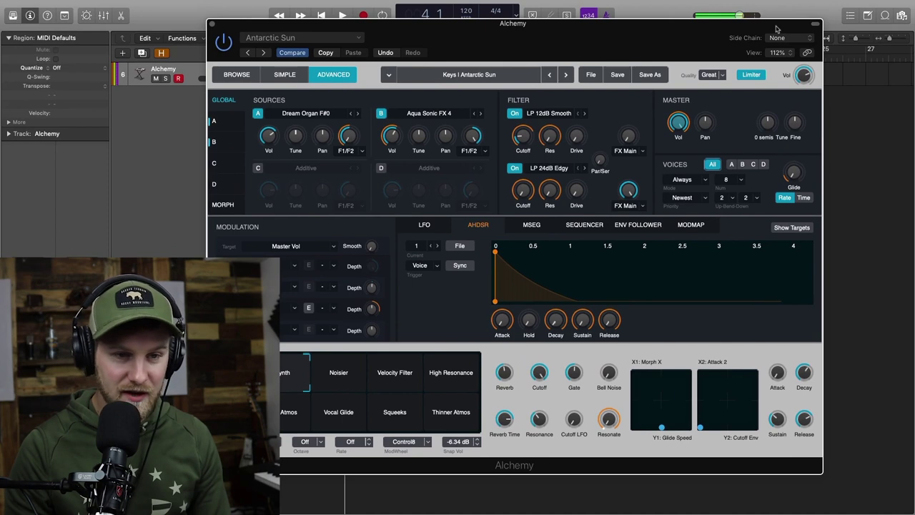
click(809, 27)
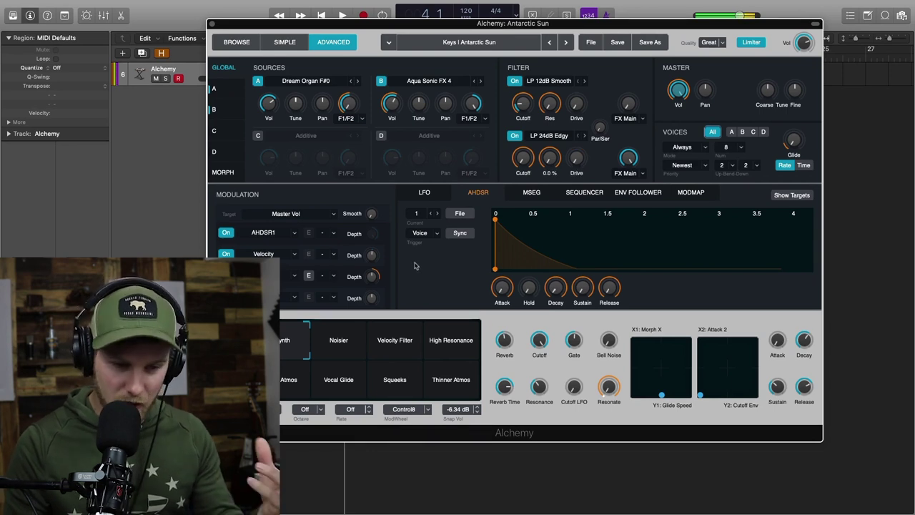
click(212, 24)
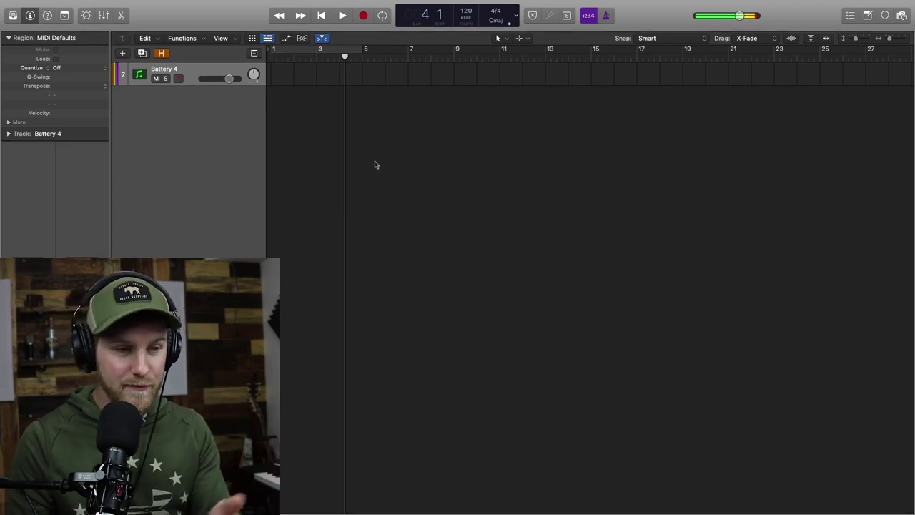
Open Battery 4, move its window up-left, and load Snare Apparat 3 onto pad A1
key(v)
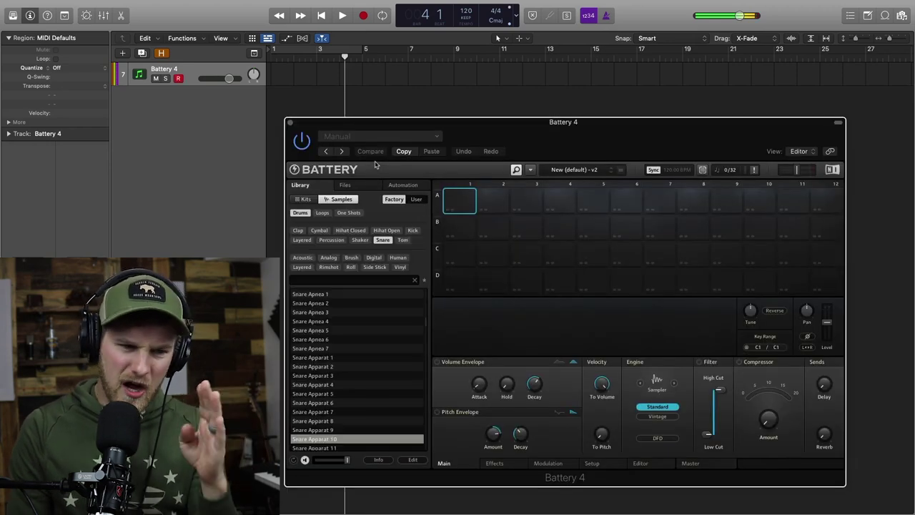
drag(533, 122, 481, 75)
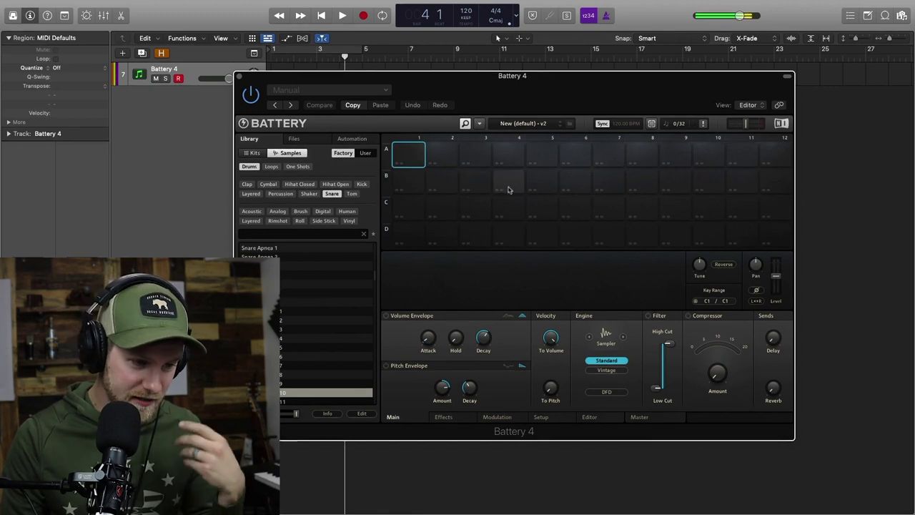
drag(300, 337, 408, 154)
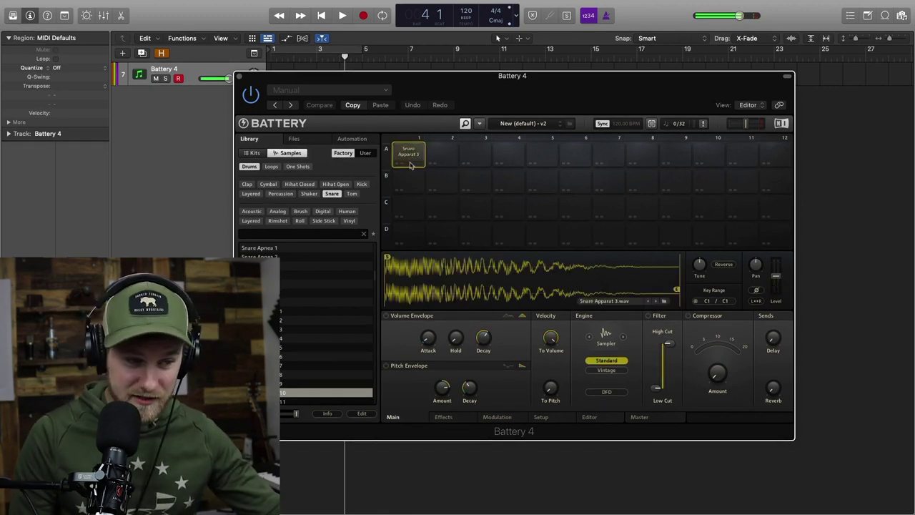
Filter the sample library to claps and load Clap 808X onto pad A1
click(254, 152)
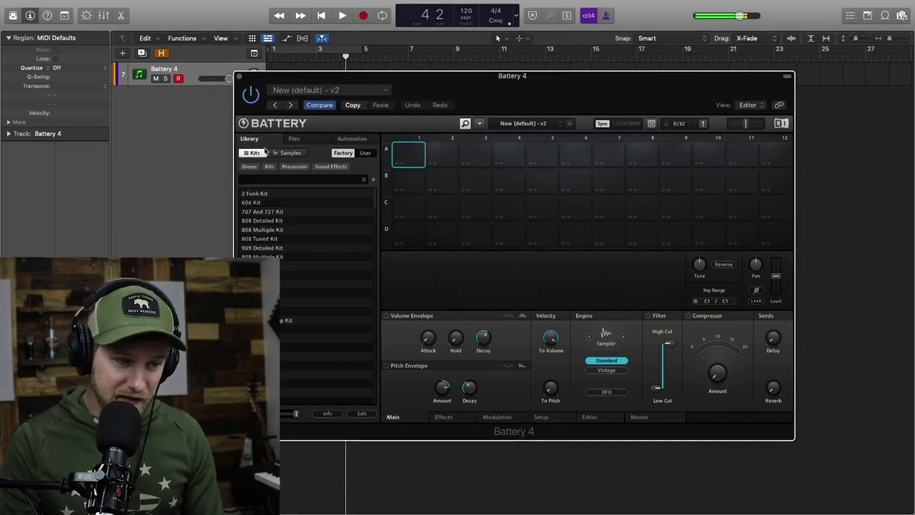
click(254, 153)
click(254, 153)
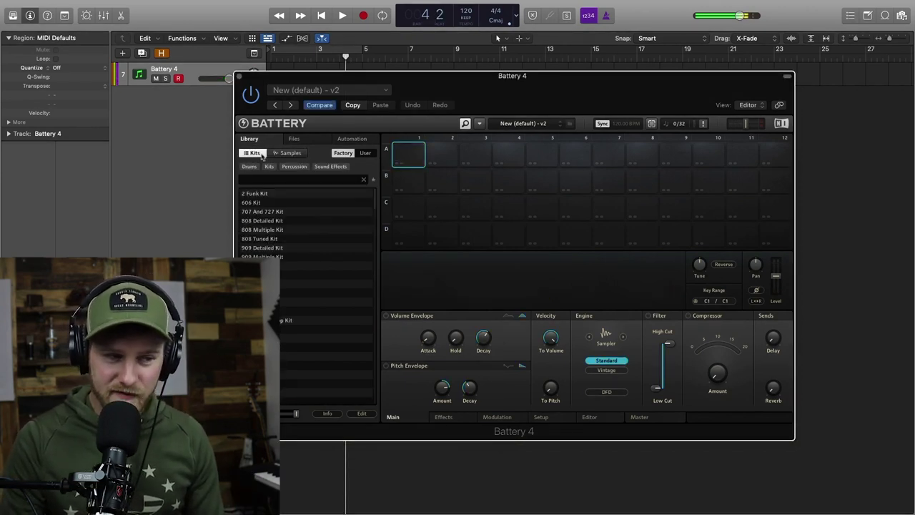
click(275, 154)
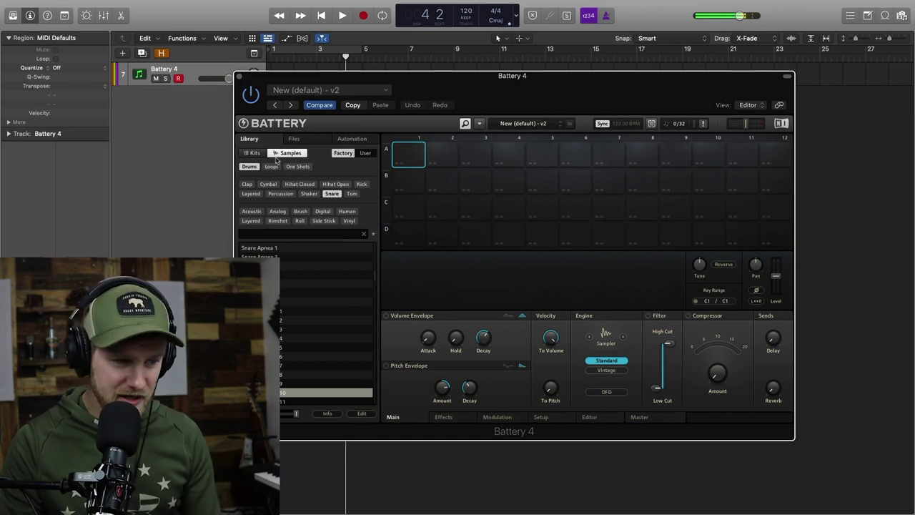
click(246, 184)
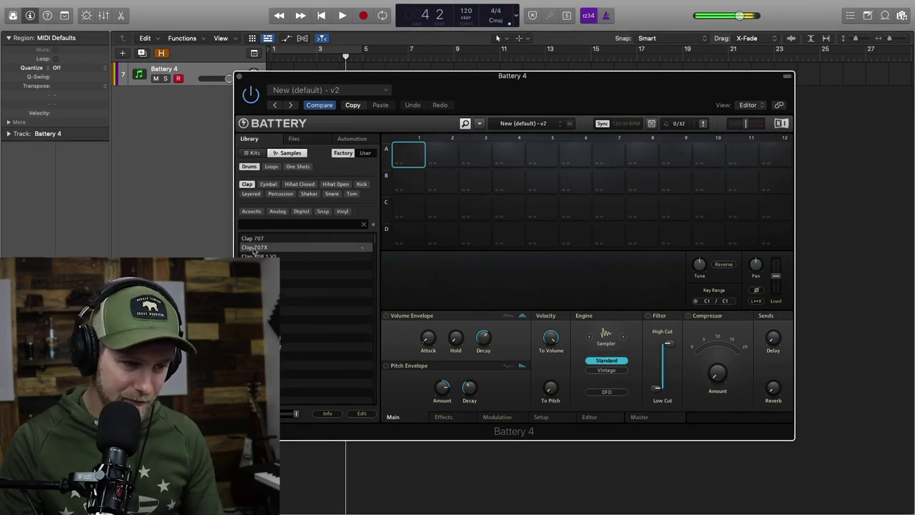
click(254, 247)
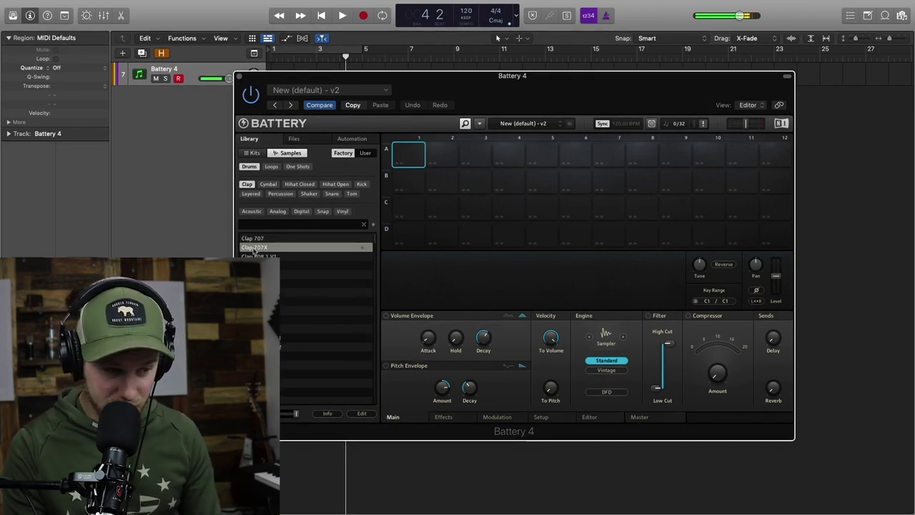
key(Down)
key(Down)
key(Down)
key(Down)
key(Down)
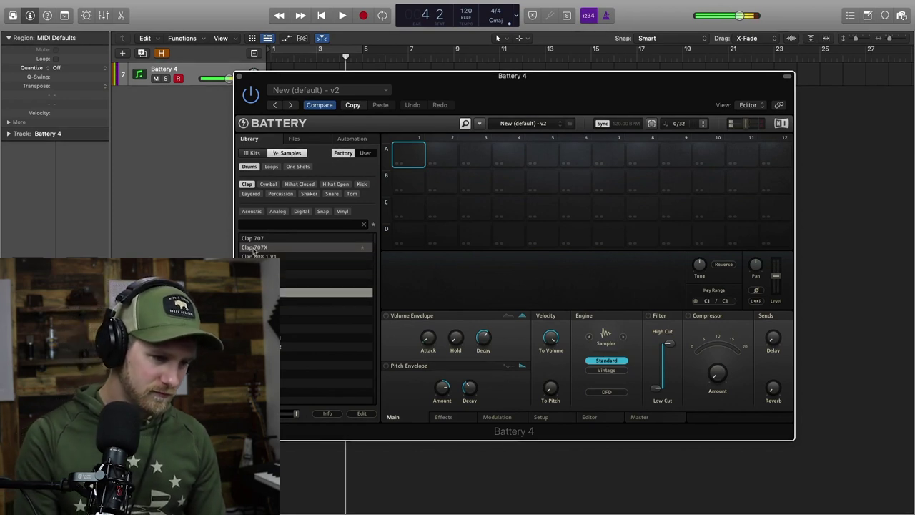
drag(321, 283, 410, 159)
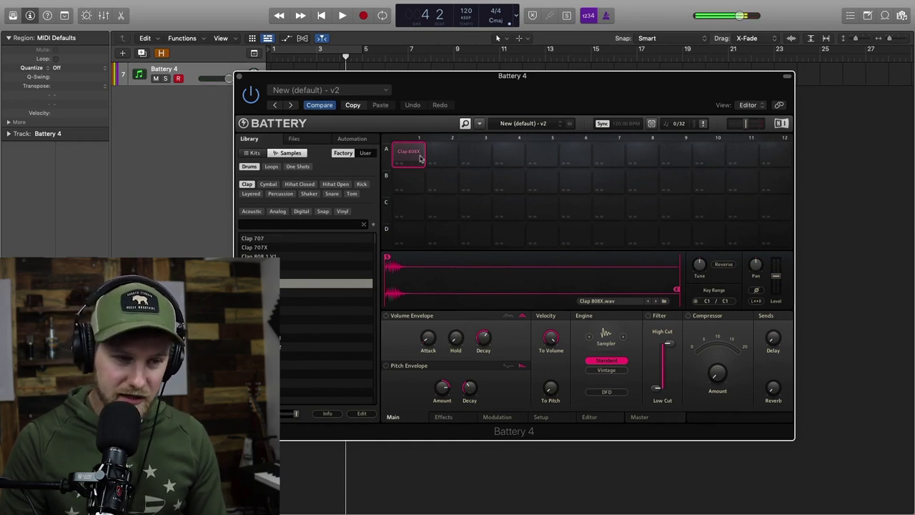
Tune the A1 clap to -8.00 st, move its end point earlier, and show its effects
click(420, 159)
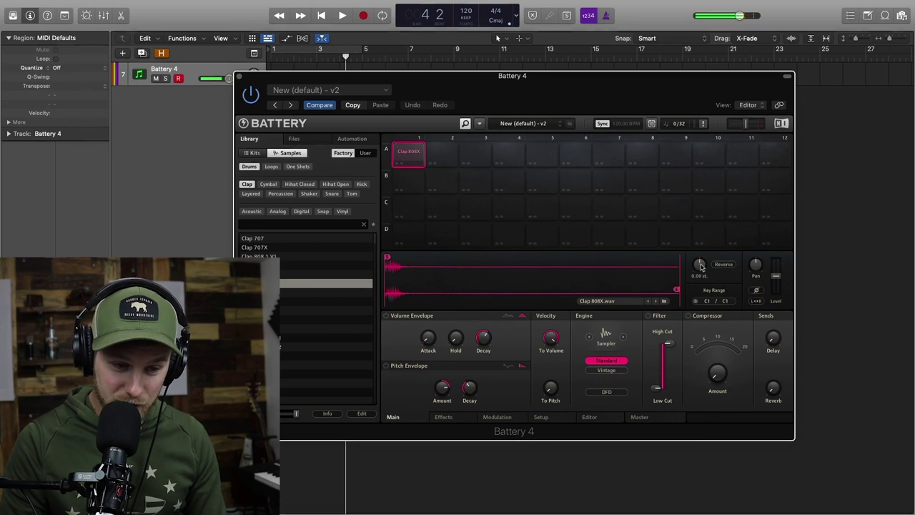
drag(700, 265, 699, 229)
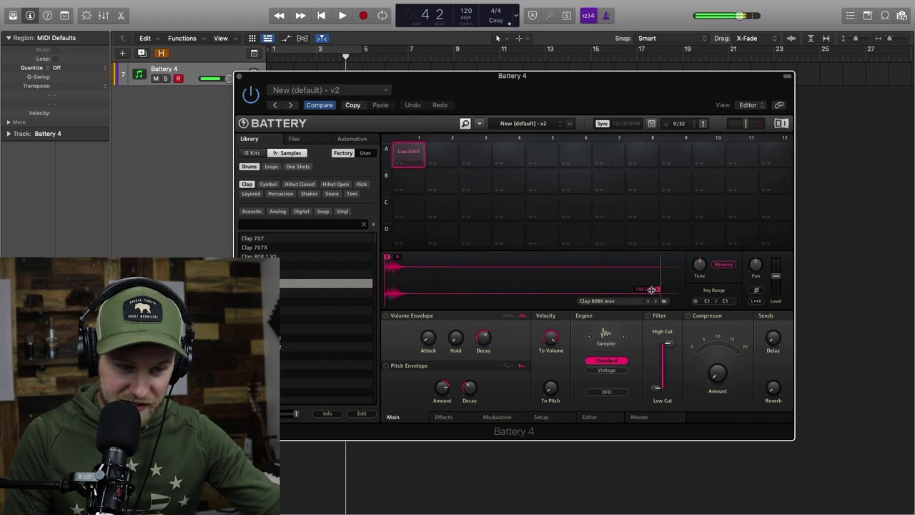
mouse_move(651, 289)
mouse_down()
mouse_move(387, 295)
mouse_move(597, 290)
mouse_up()
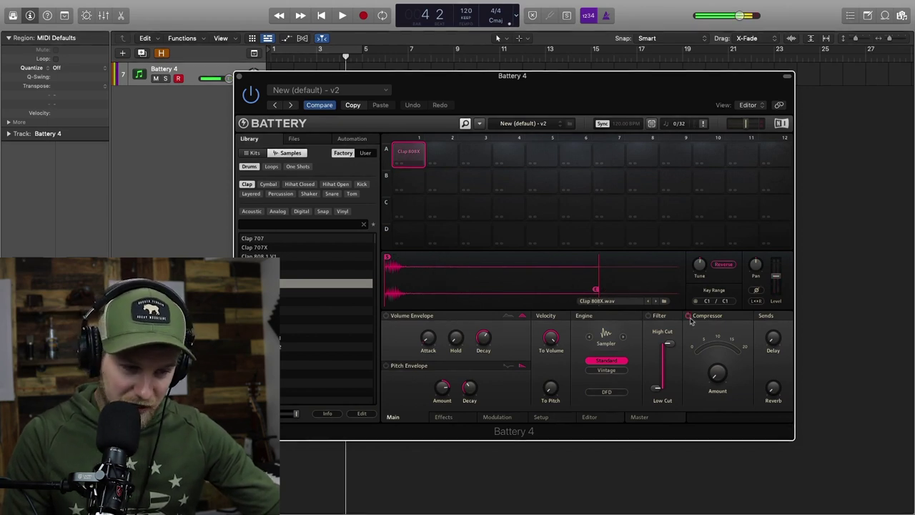
click(444, 418)
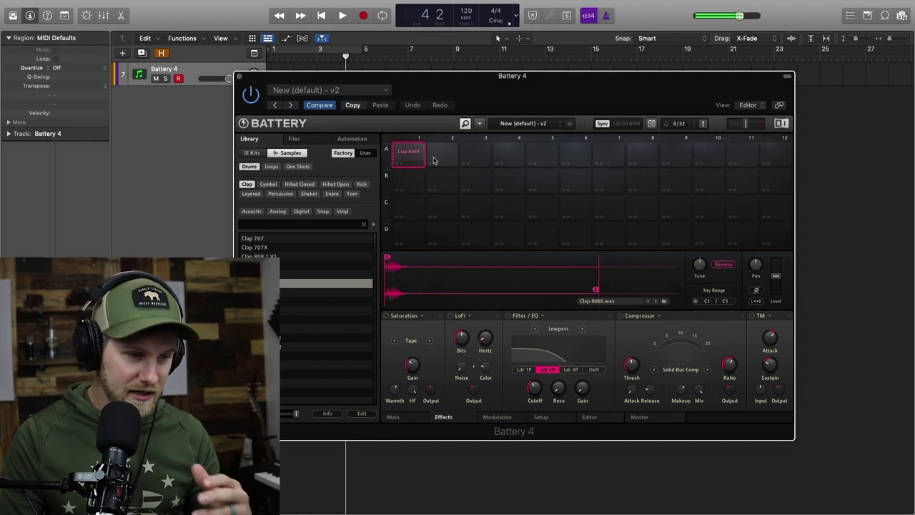
Filter the Battery 4 sample library to Kick samples
click(362, 183)
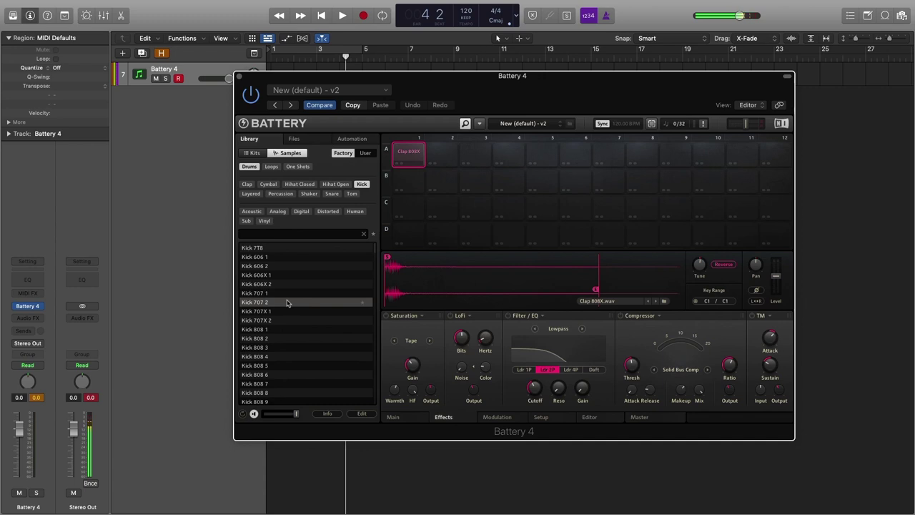
Audition several kicks and load Kick 808 3 onto pad A2
click(274, 321)
click(275, 329)
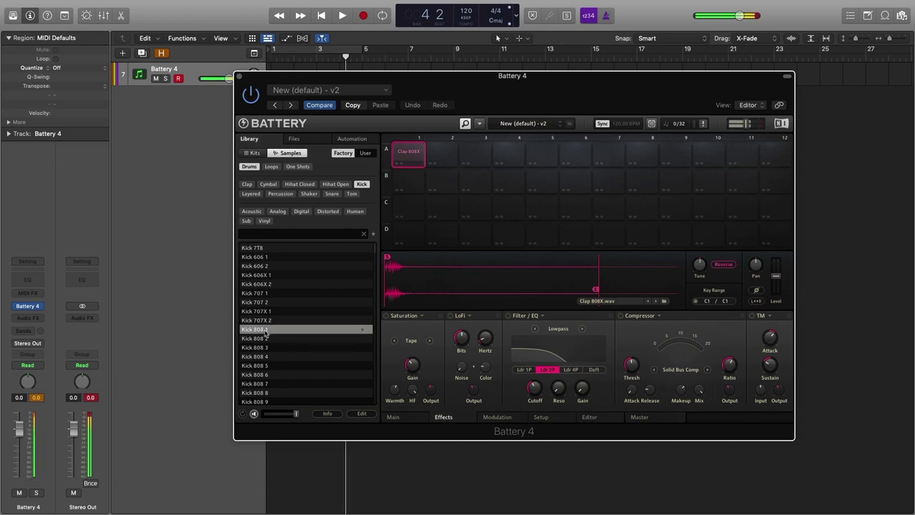
click(265, 348)
drag(265, 348, 440, 165)
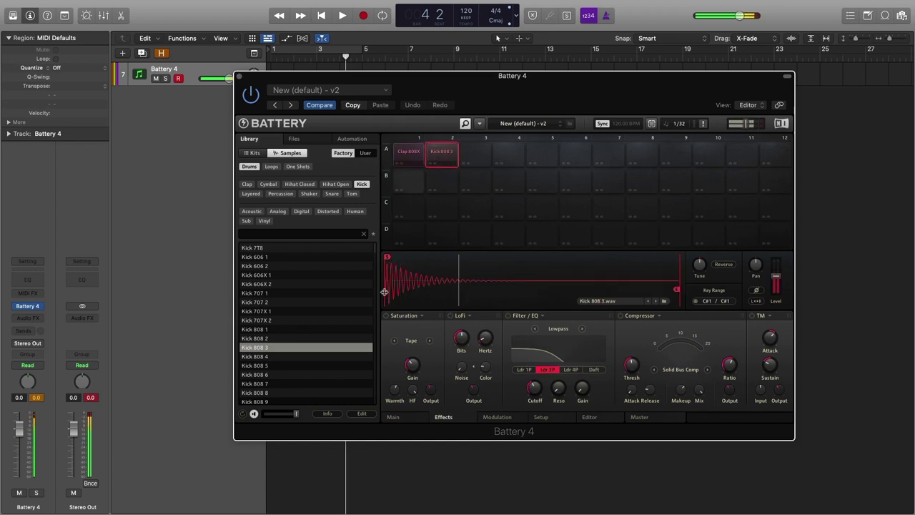
Raise the kick's saturation drive and play back the drums briefly
drag(412, 369, 412, 358)
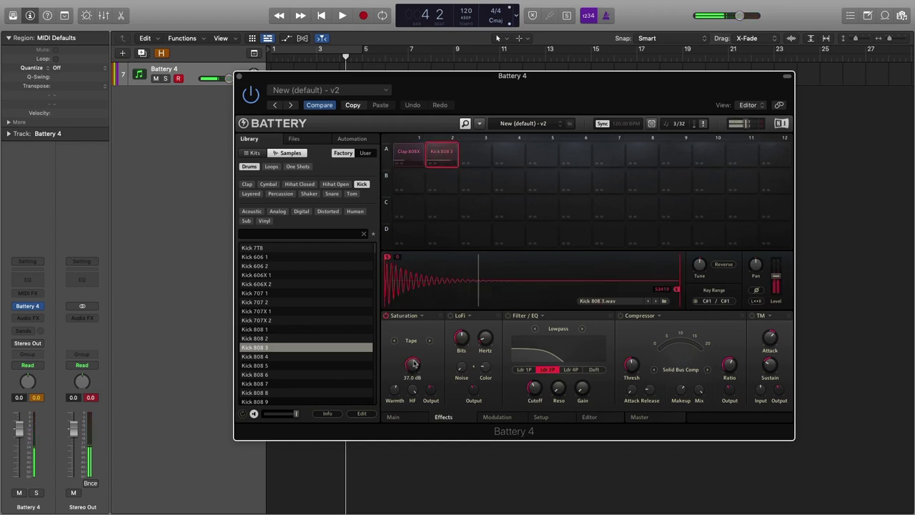
mouse_move(465, 341)
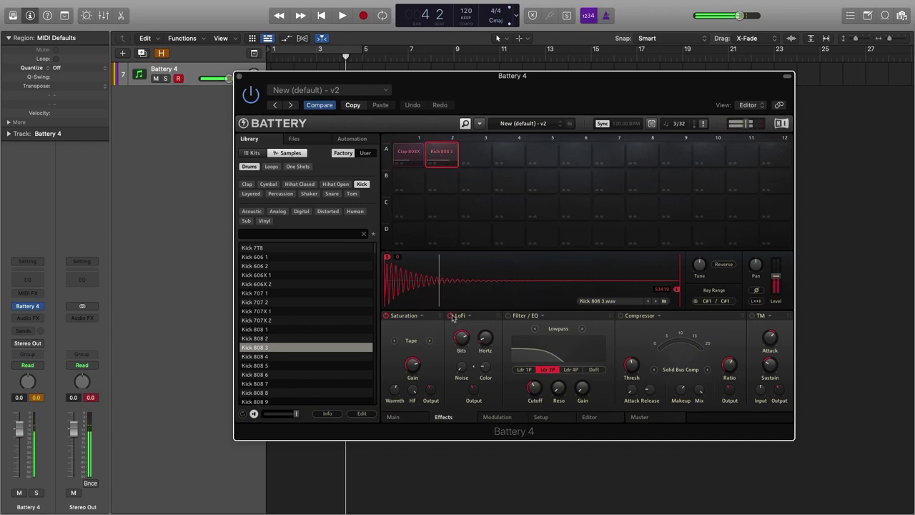
click(686, 494)
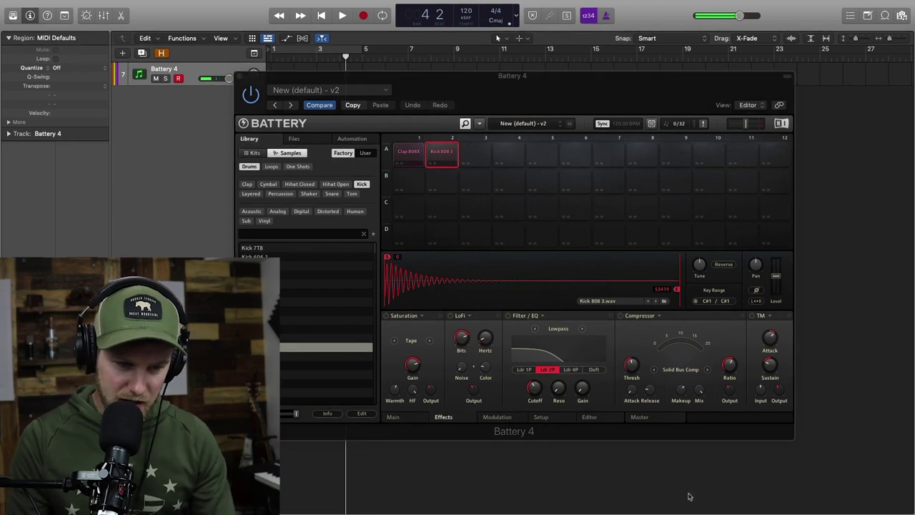
key(space)
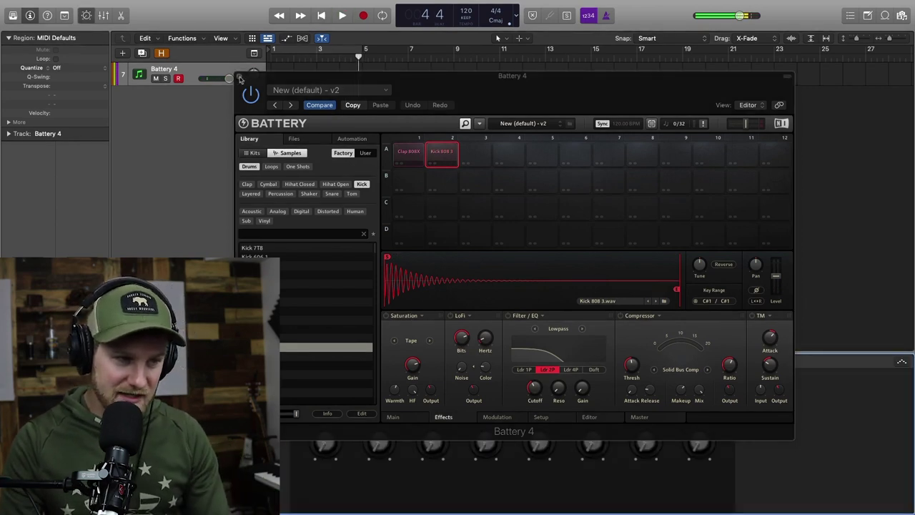
key(space)
Close Battery, hide Smart Controls, and bring Drum Lab's Kontakt window to the top of the screen
key(v)
key(b)
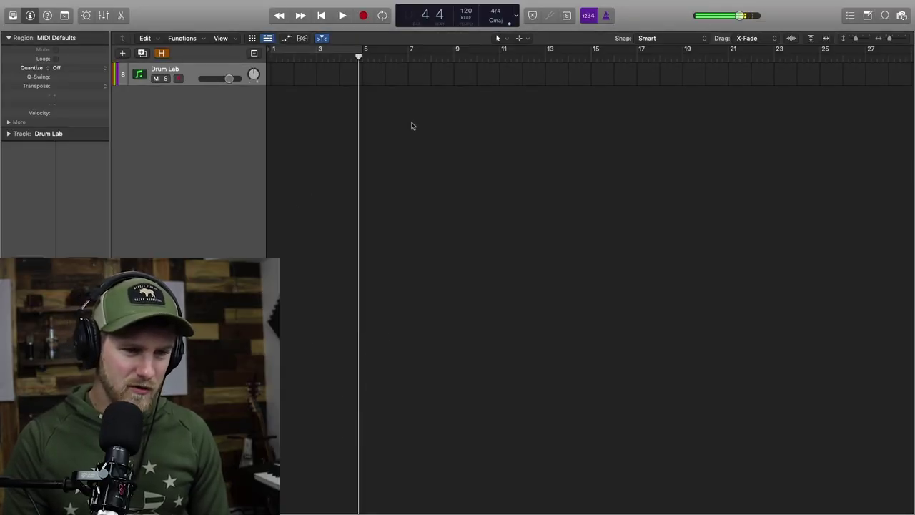
key(v)
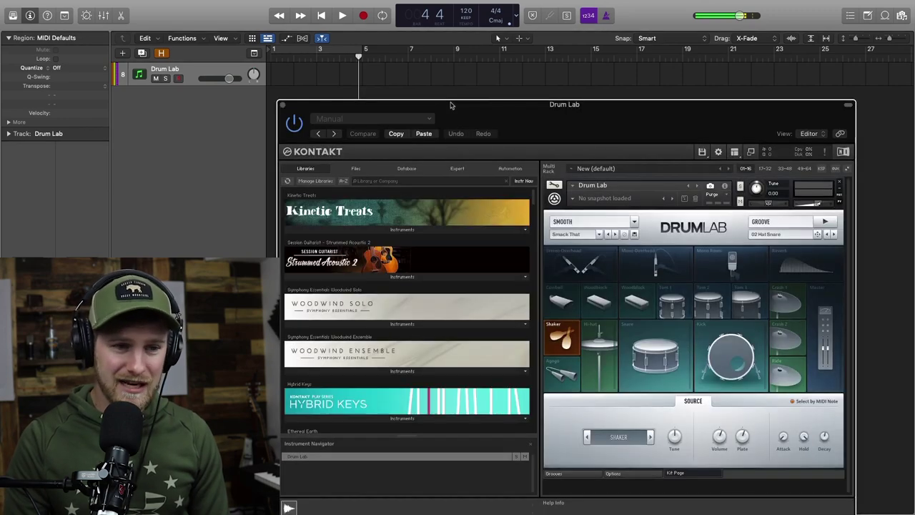
drag(562, 113, 493, 28)
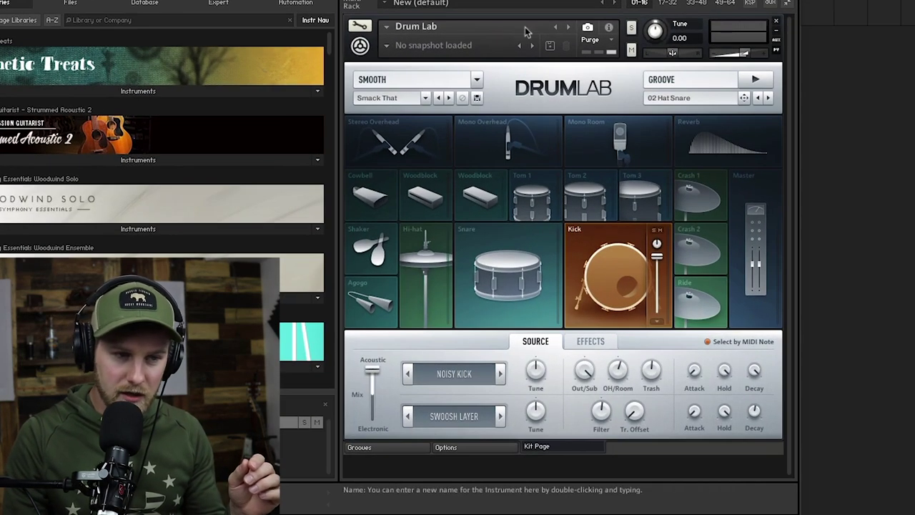
Switch the Drum Lab kit bank from SMOOTH to FAT
click(424, 99)
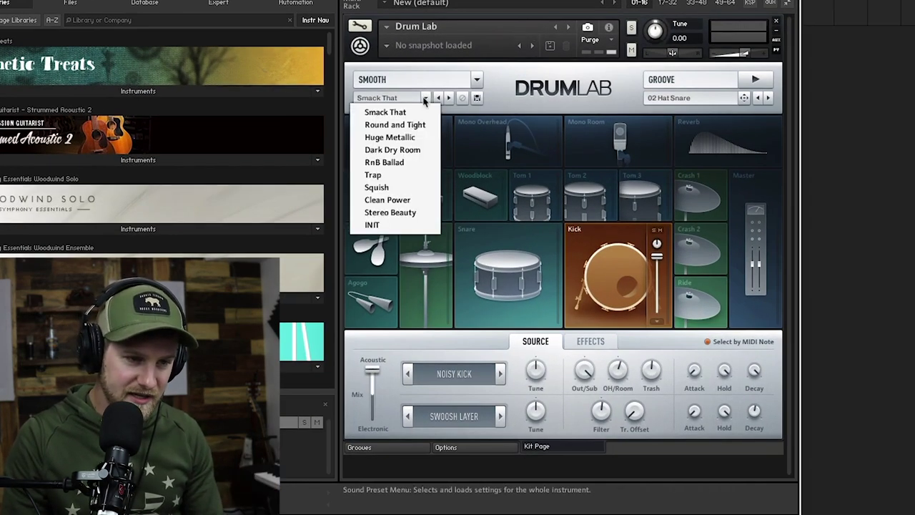
click(477, 80)
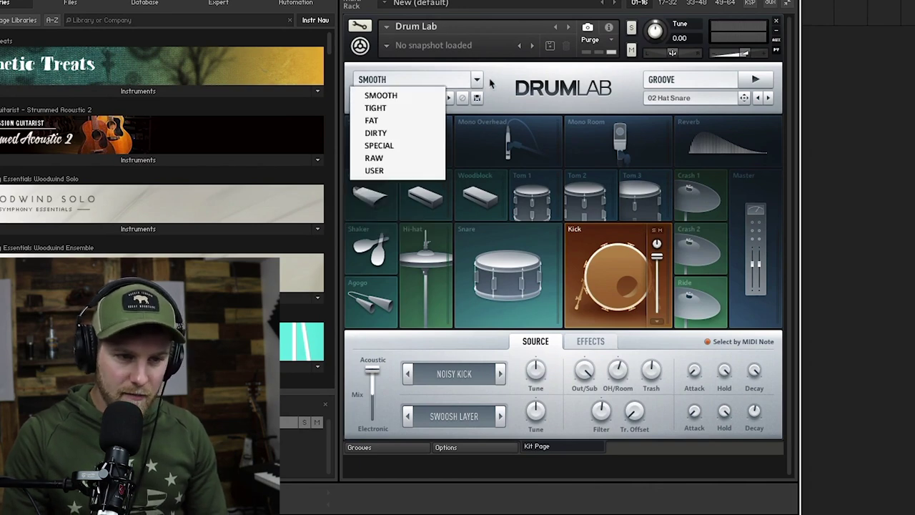
click(483, 82)
click(477, 83)
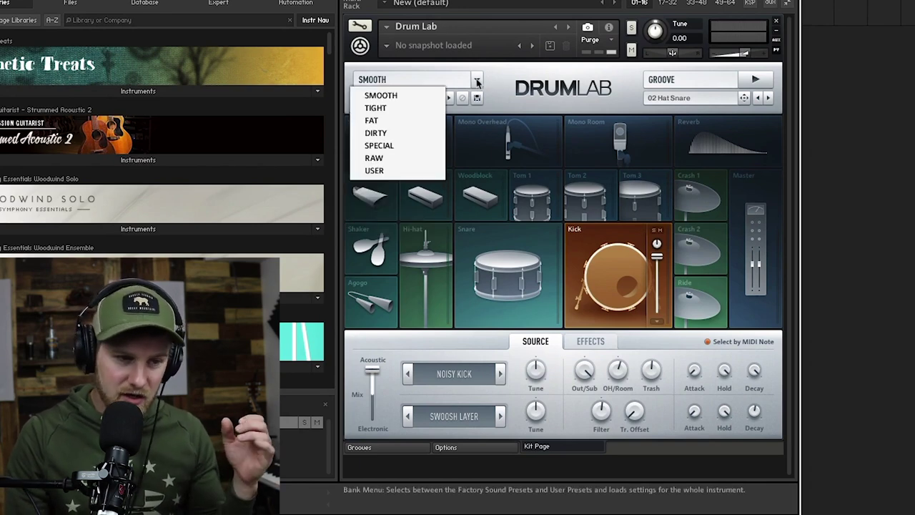
click(402, 121)
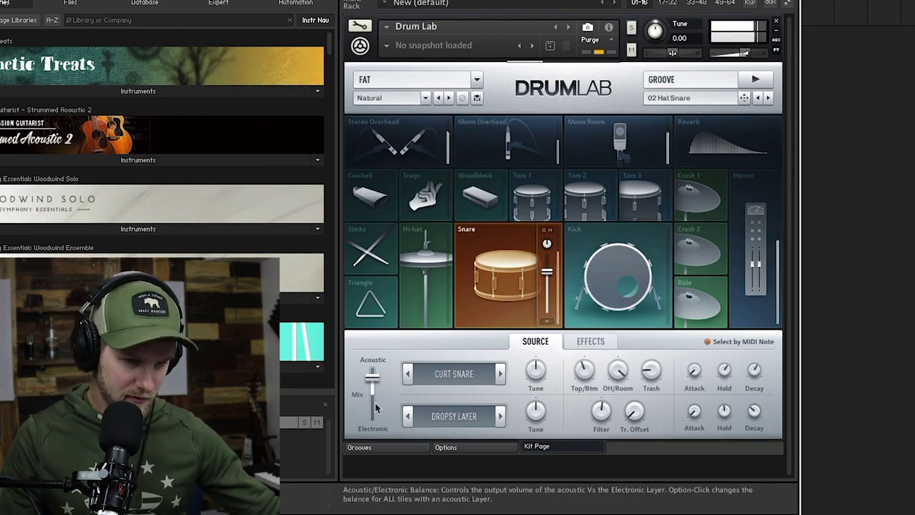
Shift the snare mix toward electronic and choose Tape Layer as the electronic snare layer
drag(372, 396, 377, 425)
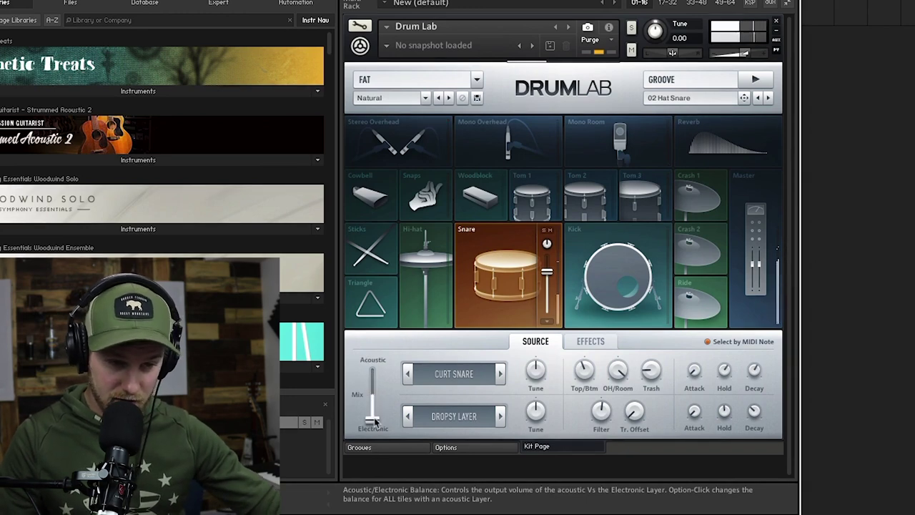
click(501, 417)
click(501, 417)
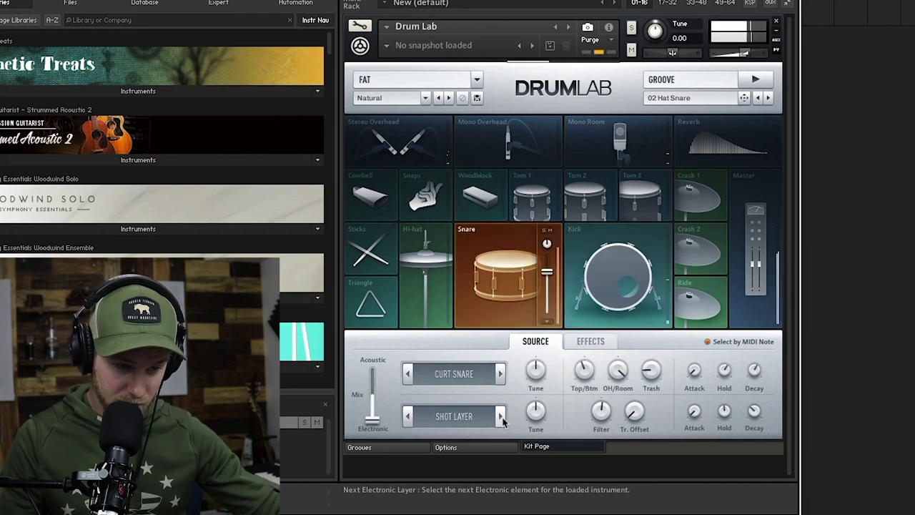
click(501, 417)
click(501, 417)
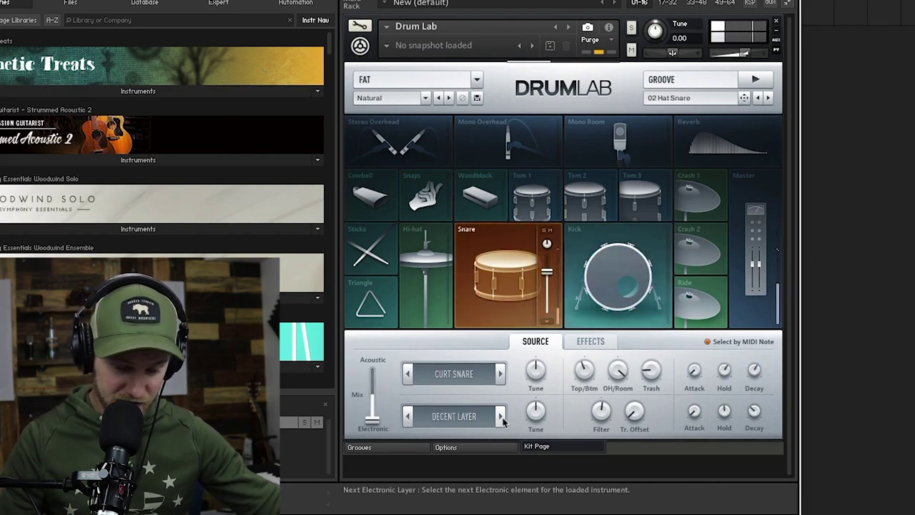
click(469, 423)
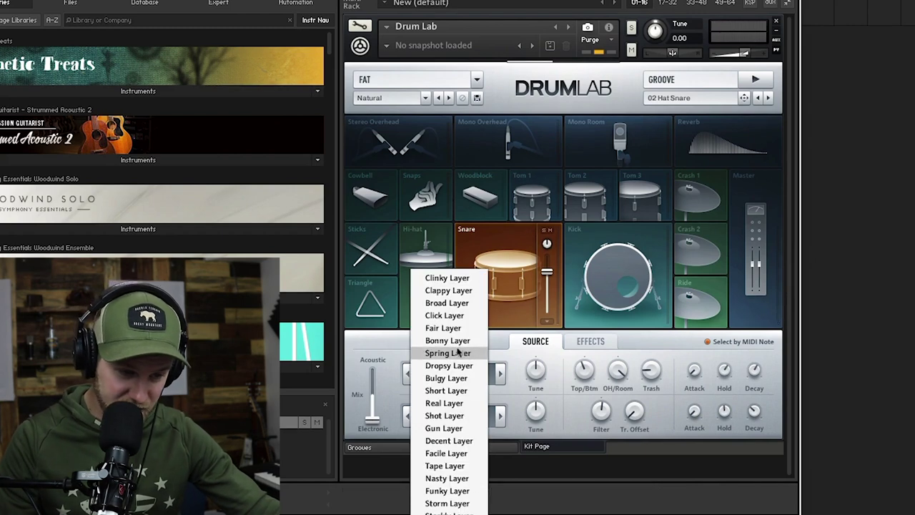
click(462, 469)
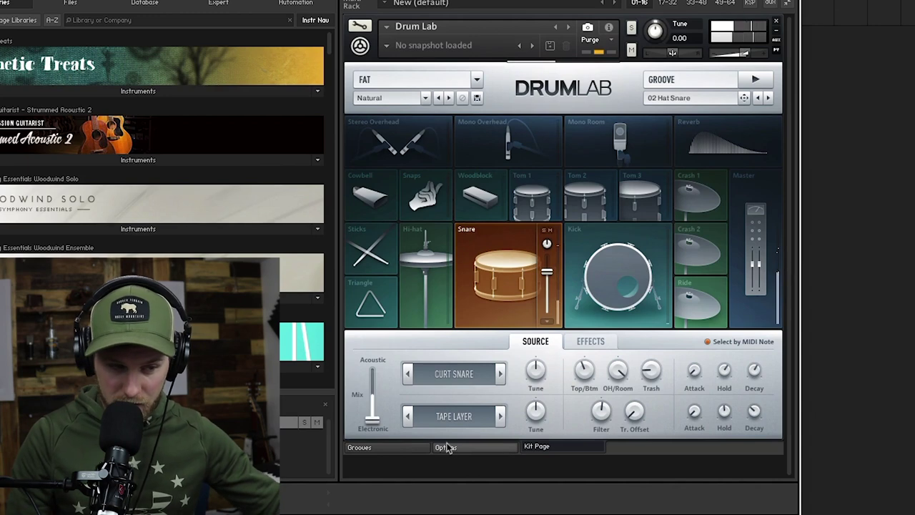
Make Deep Snare the acoustic snare layer and settle the snare mix near the middle
click(445, 374)
click(447, 419)
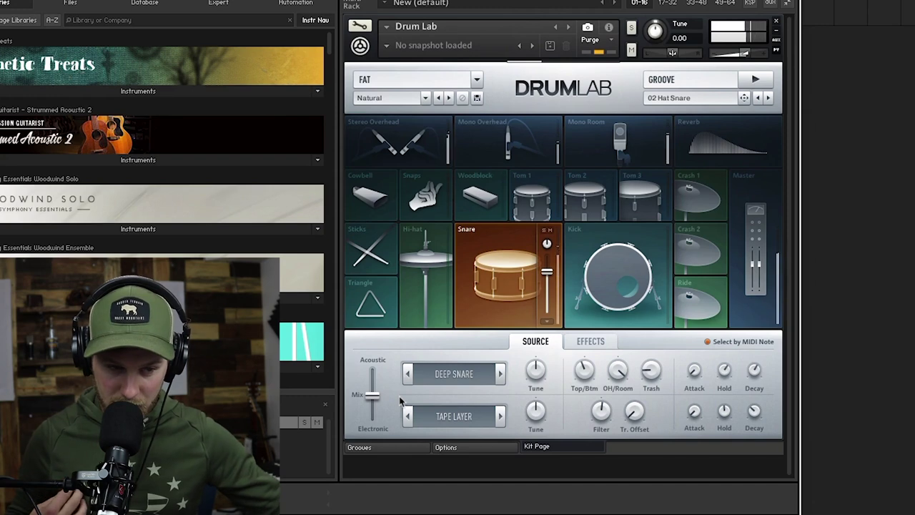
drag(372, 386, 375, 432)
mouse_move(372, 379)
mouse_down()
mouse_move(375, 426)
mouse_move(375, 395)
mouse_up()
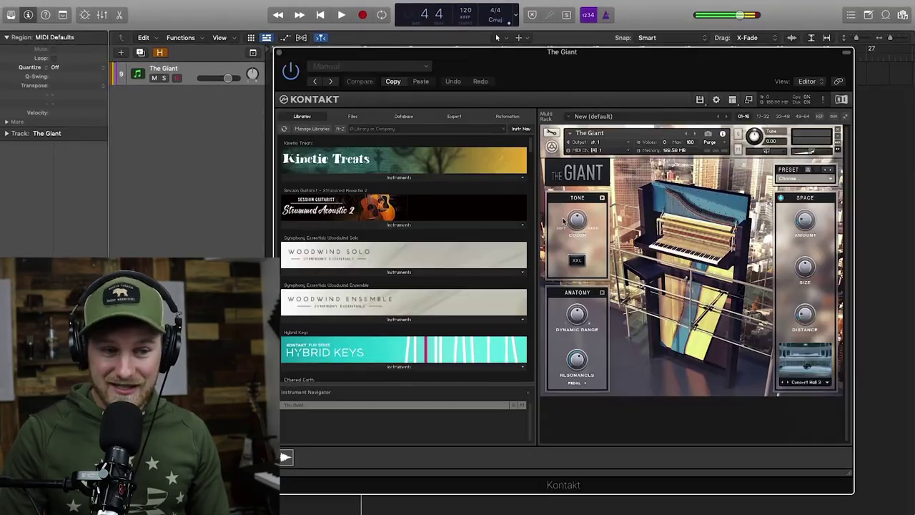
Position The Giant's Kontakt window at the top of the screen with the plugin header collapsed
drag(497, 52, 372, 12)
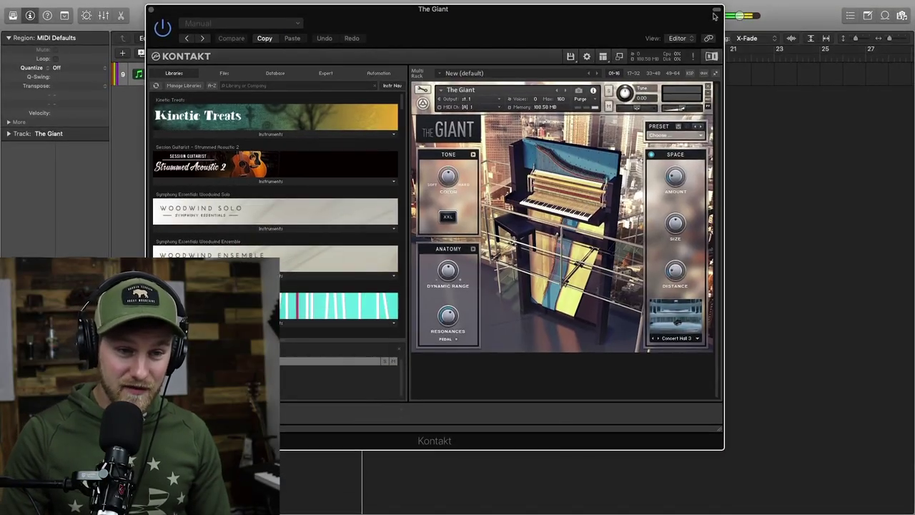
click(714, 19)
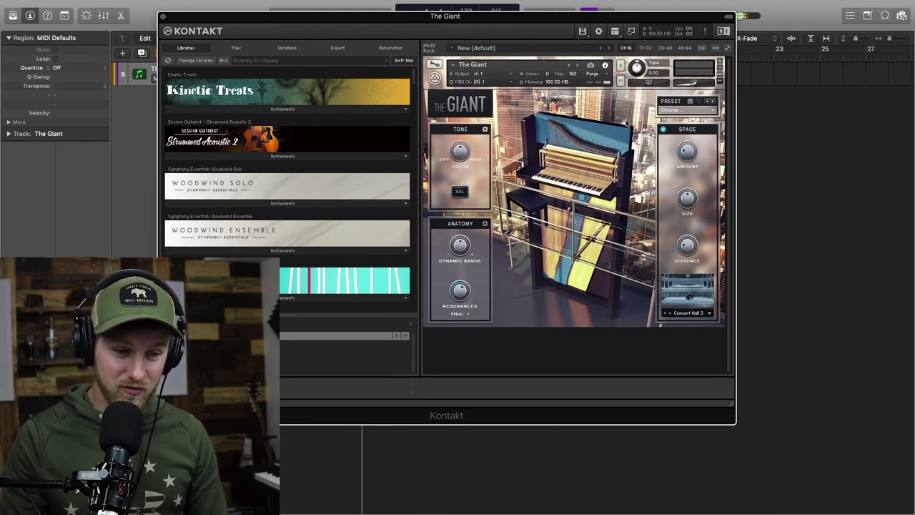
drag(690, 20, 704, 32)
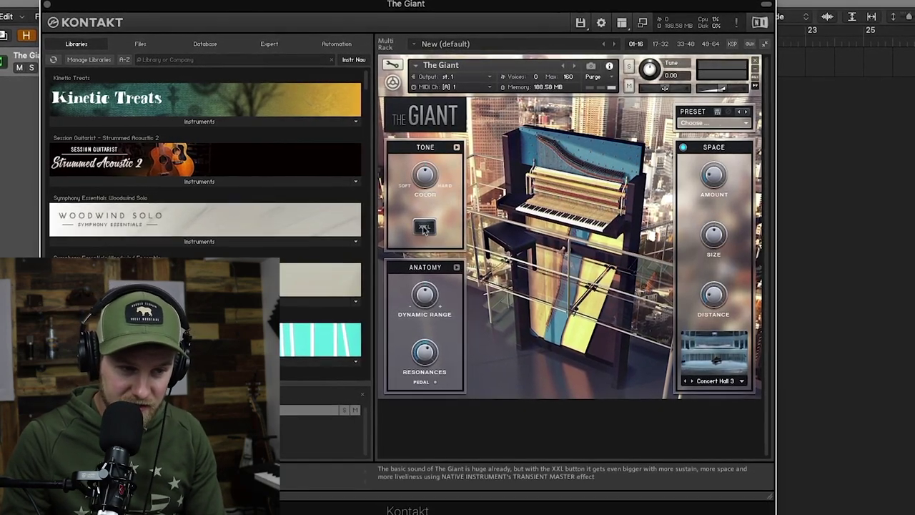
Turn on XXL and Overtones, and add hammer noise at -23 dB for The Giant
click(424, 227)
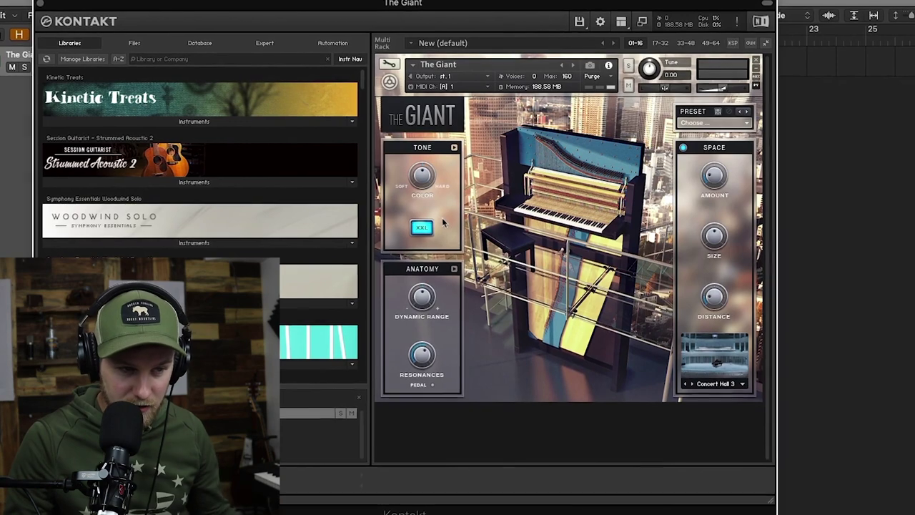
click(454, 148)
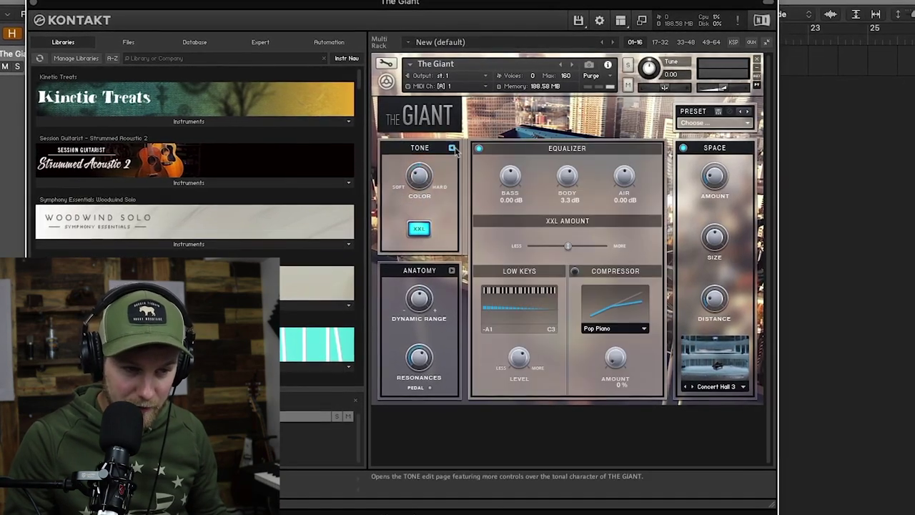
click(451, 270)
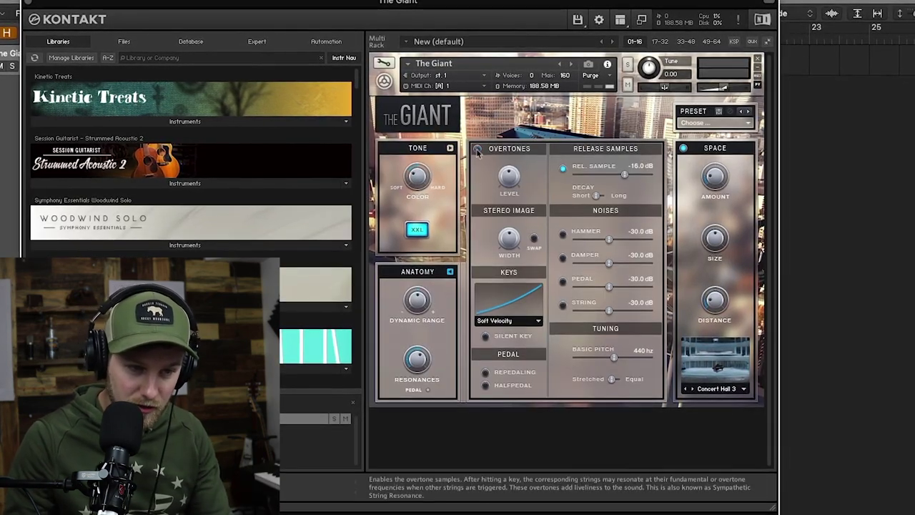
click(477, 150)
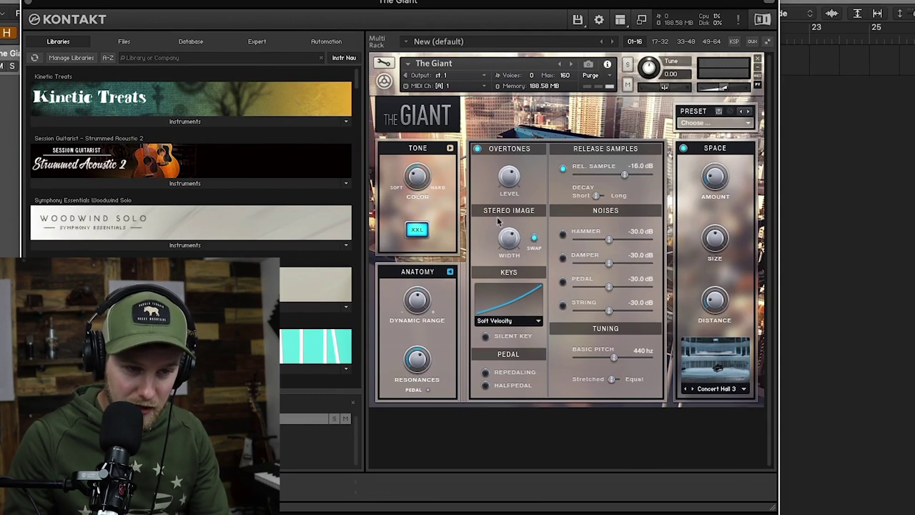
click(562, 234)
click(563, 257)
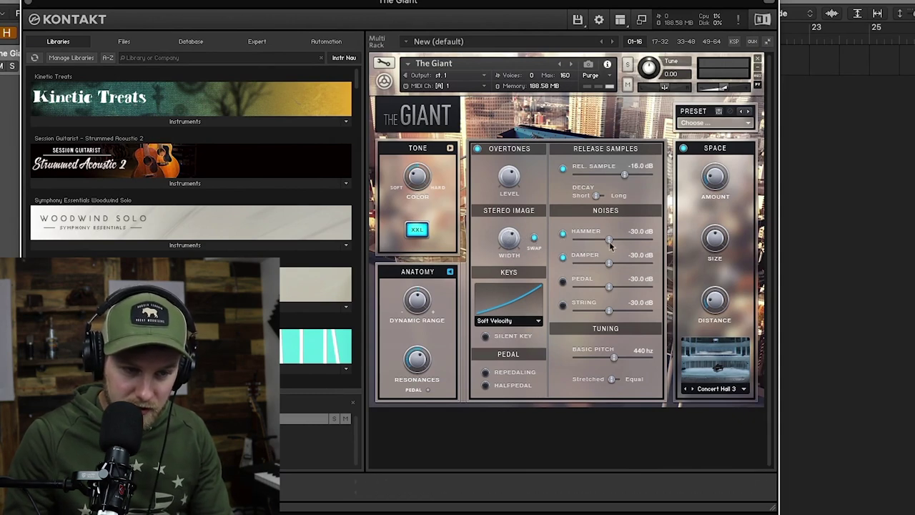
drag(623, 239, 614, 239)
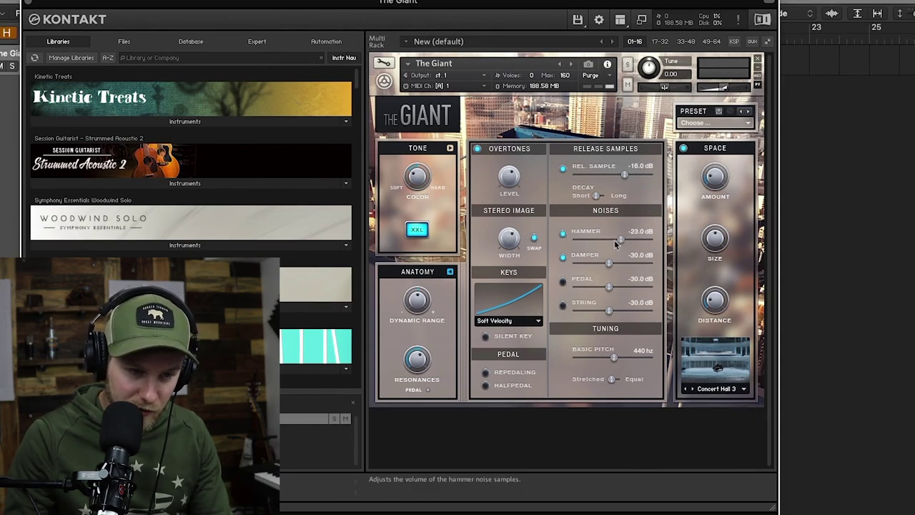
click(563, 257)
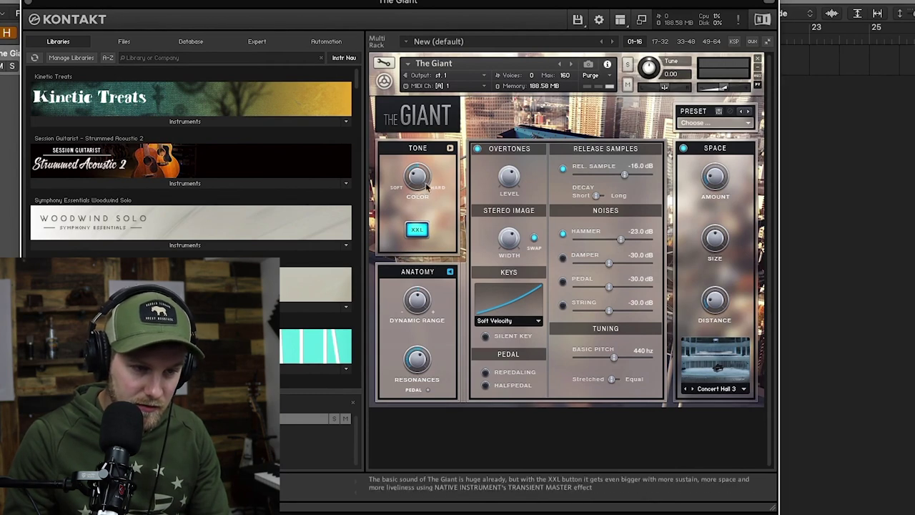
On the Tone page, boost the bass and raise compression to 45%
click(449, 148)
drag(513, 184, 514, 175)
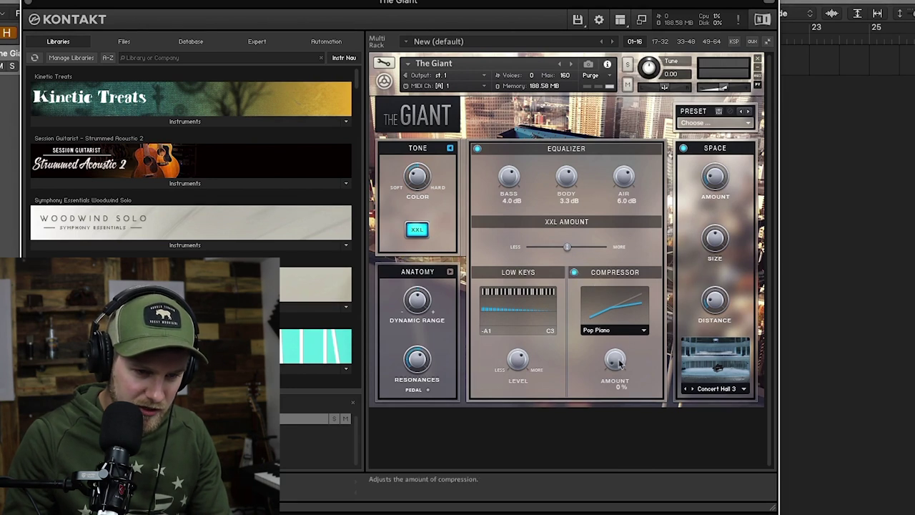
drag(619, 363, 619, 348)
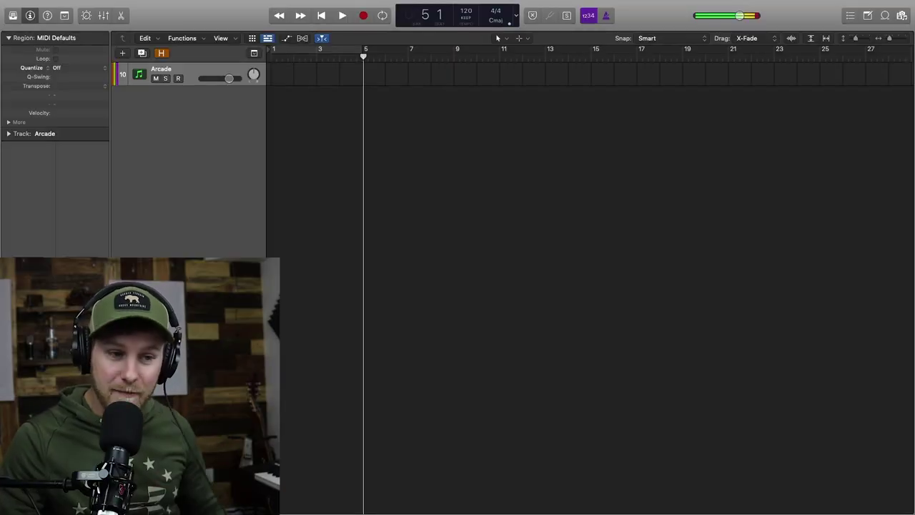
Open Arcade at the upper left and show its Lines catalogue
key(v)
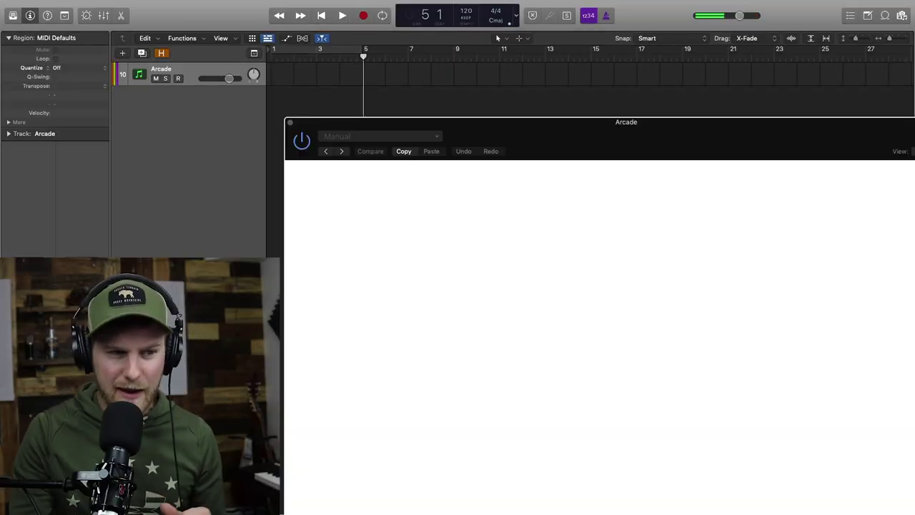
drag(584, 140, 466, 26)
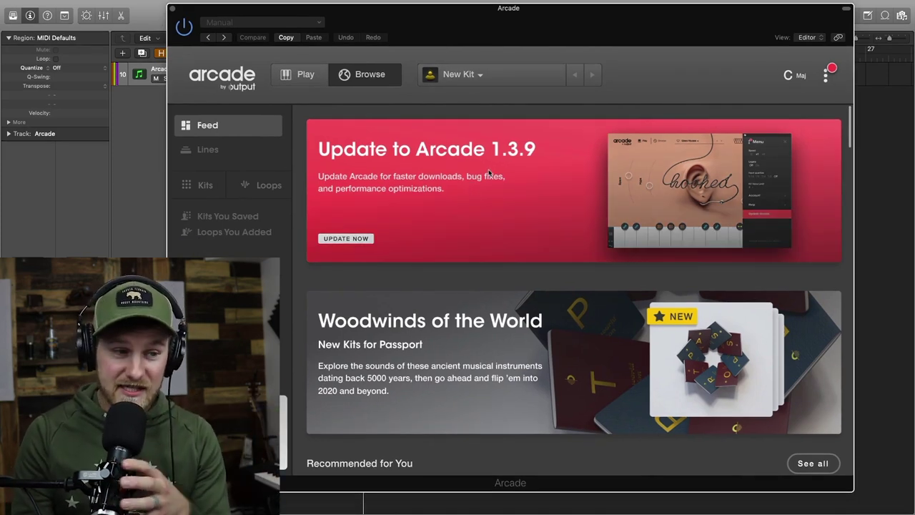
click(222, 149)
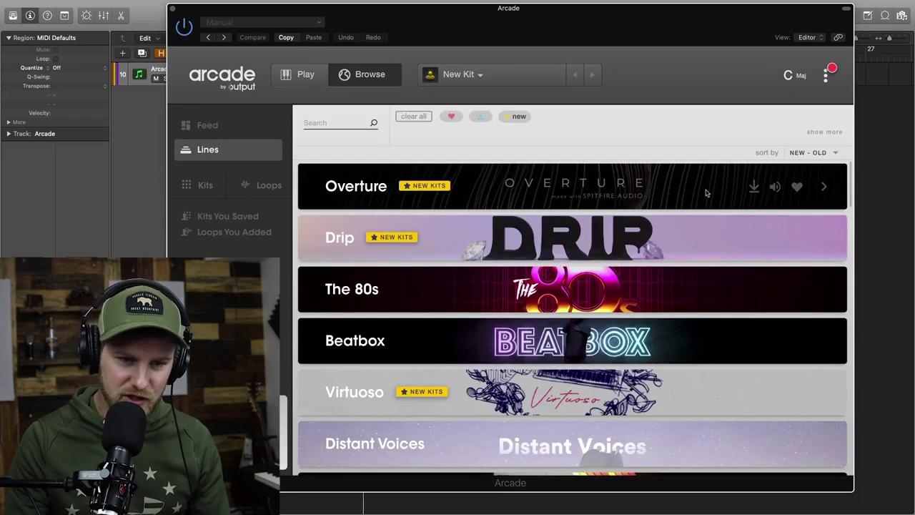
Scroll down the lines and open the Particles line's 45-kit list
scroll(786, 209, down, 5)
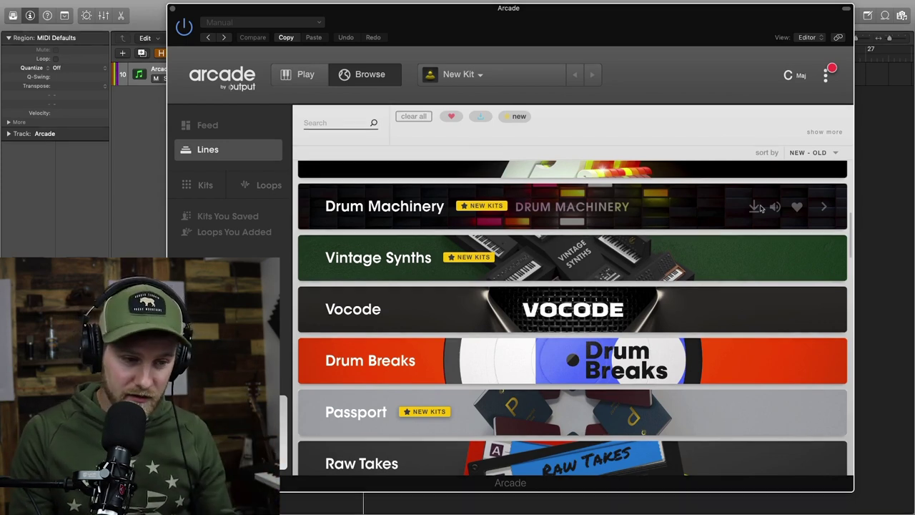
scroll(738, 240, down, 10)
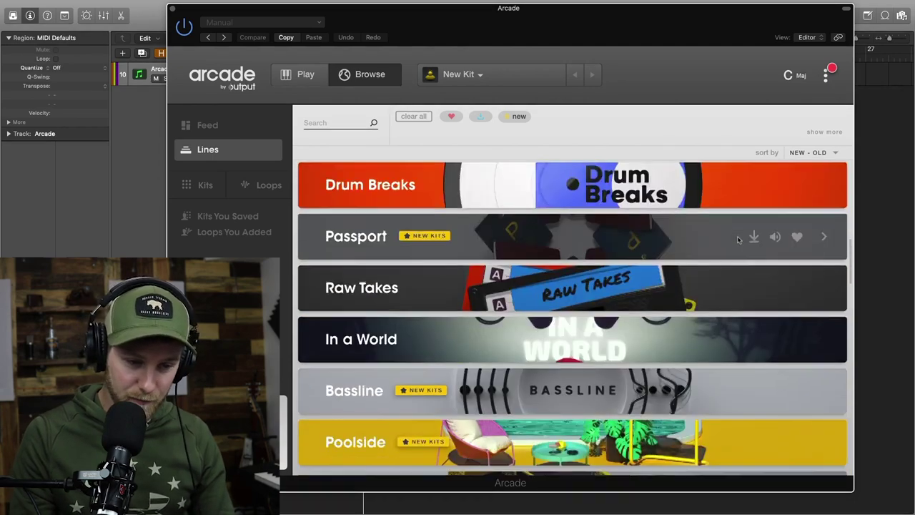
scroll(740, 239, down, 15)
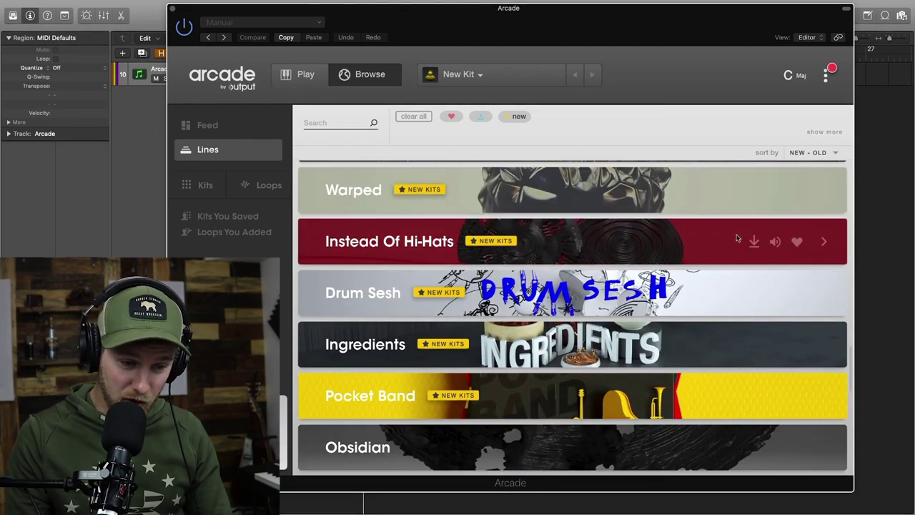
scroll(736, 231, down, 2)
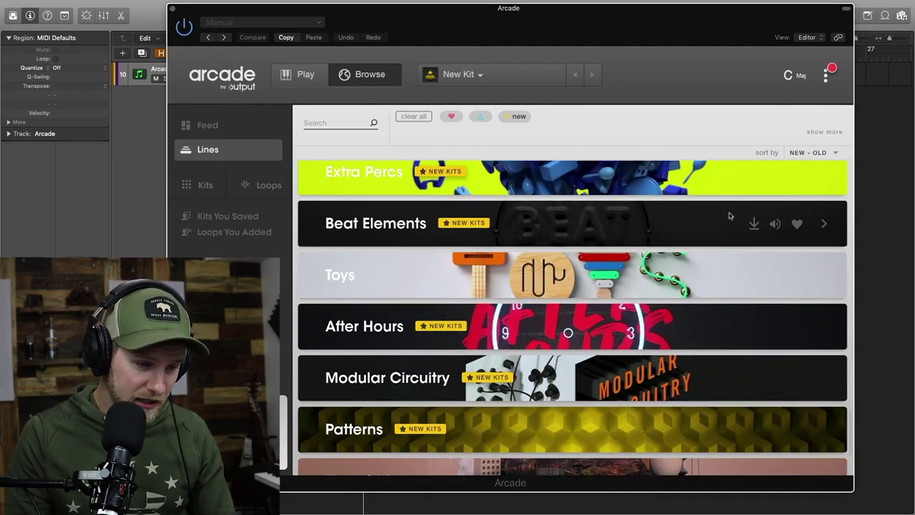
scroll(730, 216, down, 3)
click(824, 401)
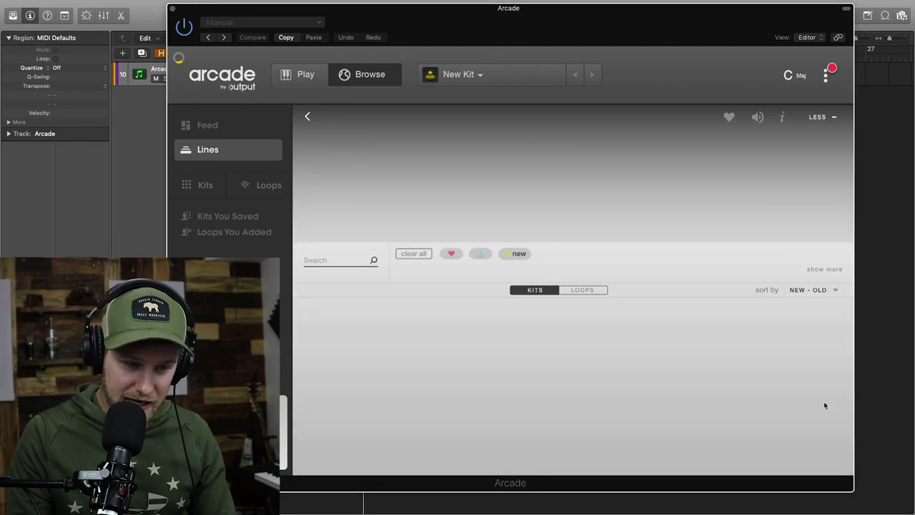
scroll(822, 336, down, 5)
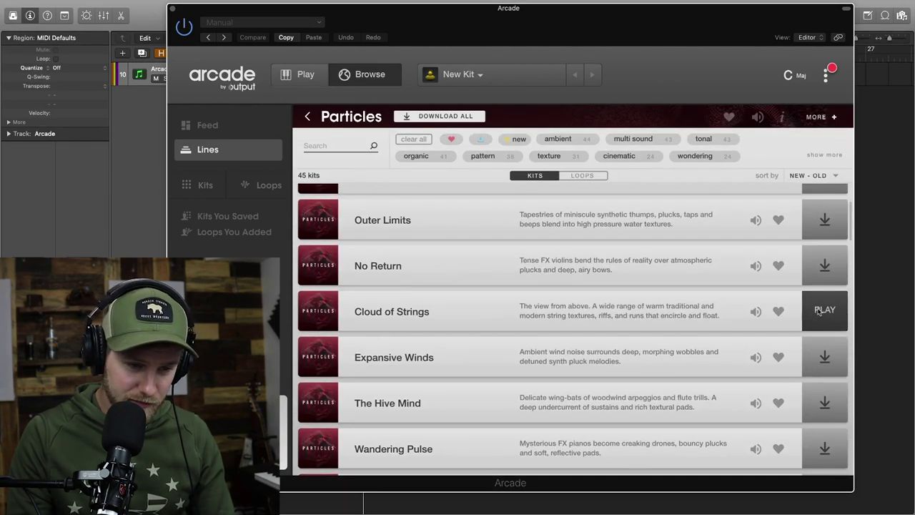
Load the Cloud of Strings kit and audition five of its sample keys
click(818, 320)
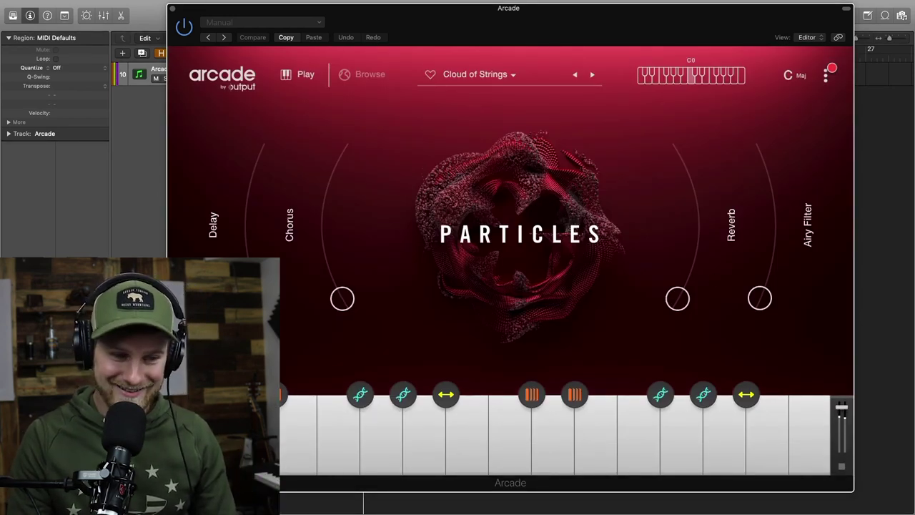
mouse_move(353, 433)
mouse_move(493, 429)
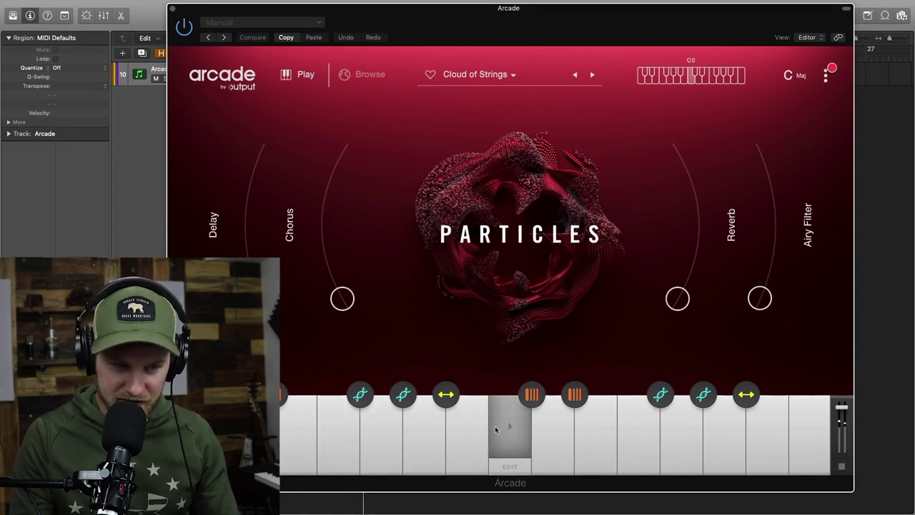
click(496, 430)
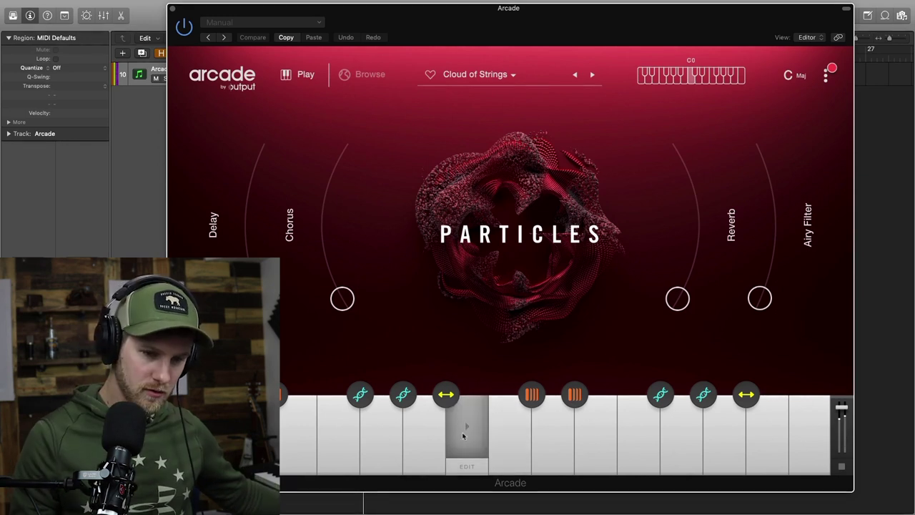
click(465, 434)
mouse_move(422, 433)
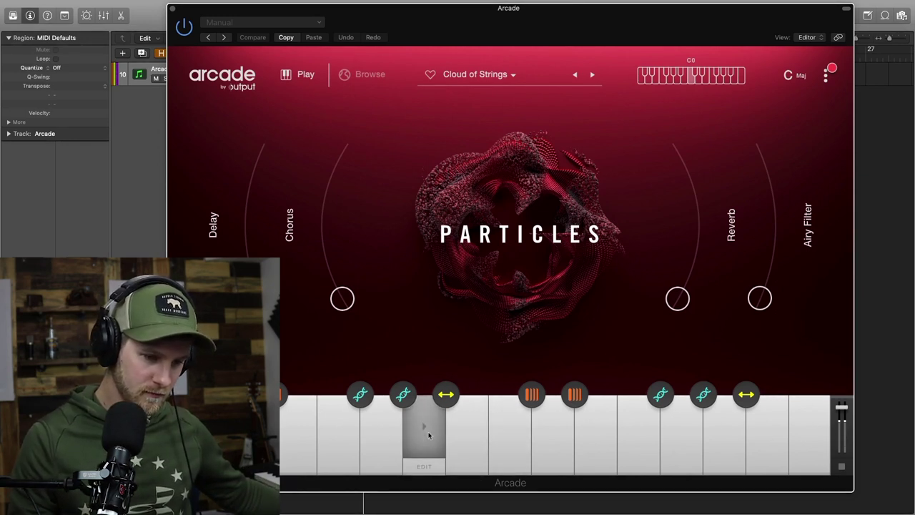
click(428, 433)
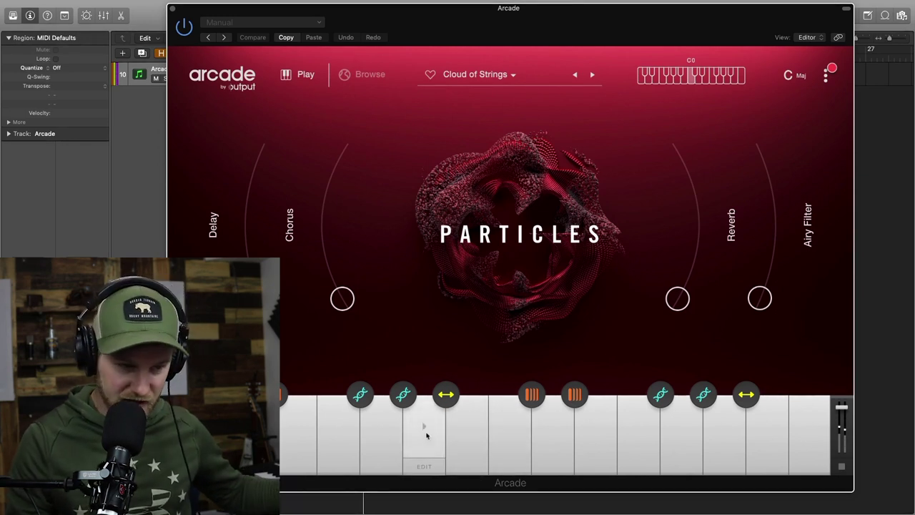
click(383, 439)
mouse_move(335, 433)
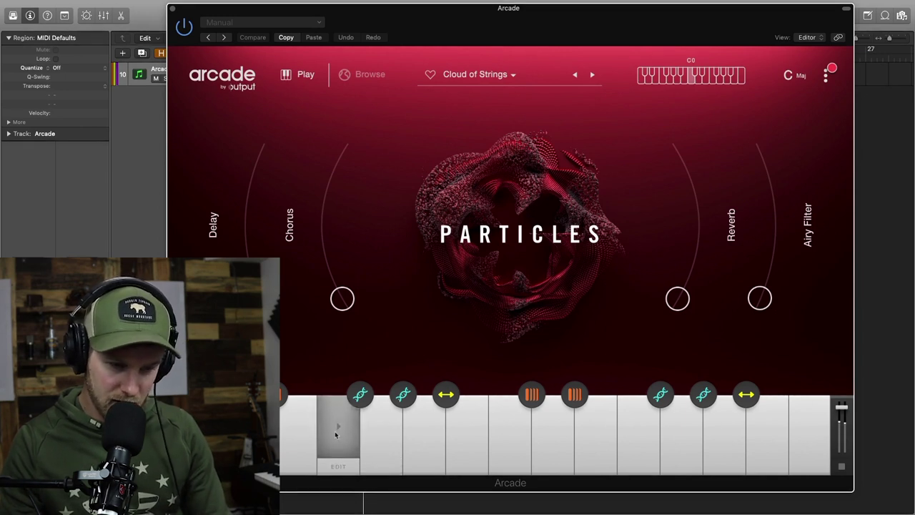
click(335, 434)
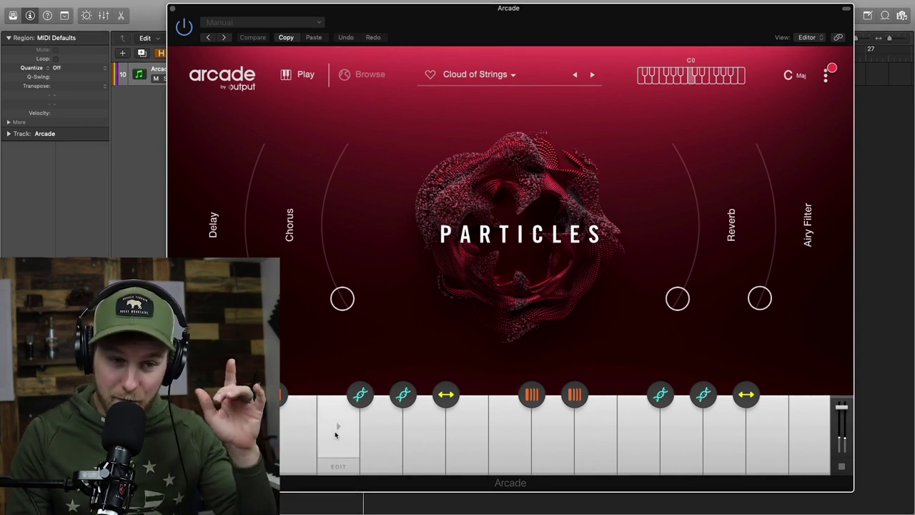
Check the C Maj session key setting, then bring up this line's kit list
click(794, 75)
click(799, 77)
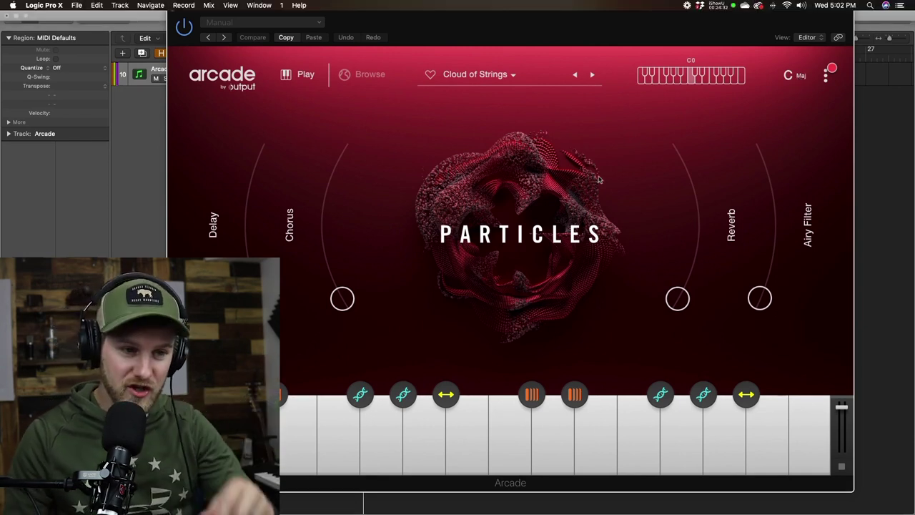
click(509, 76)
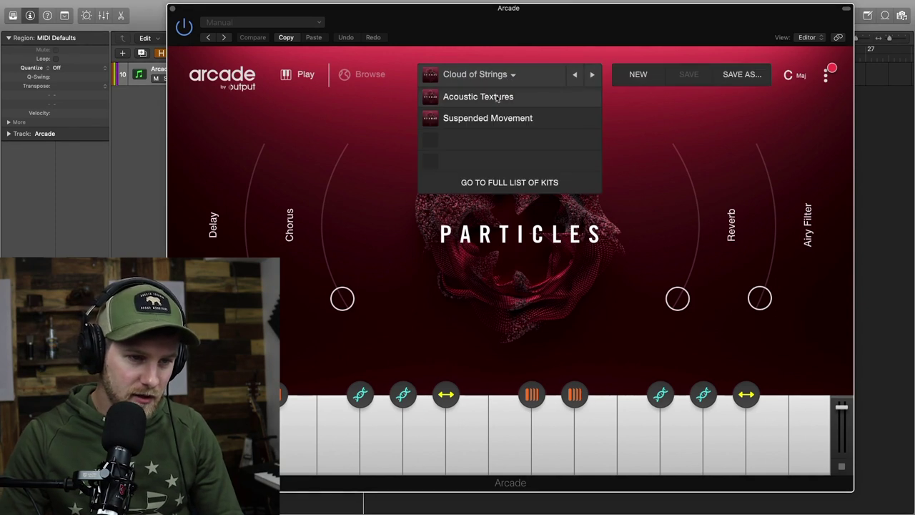
Load the Acoustic Textures kit, then return to the full list of Arcade lines
click(482, 99)
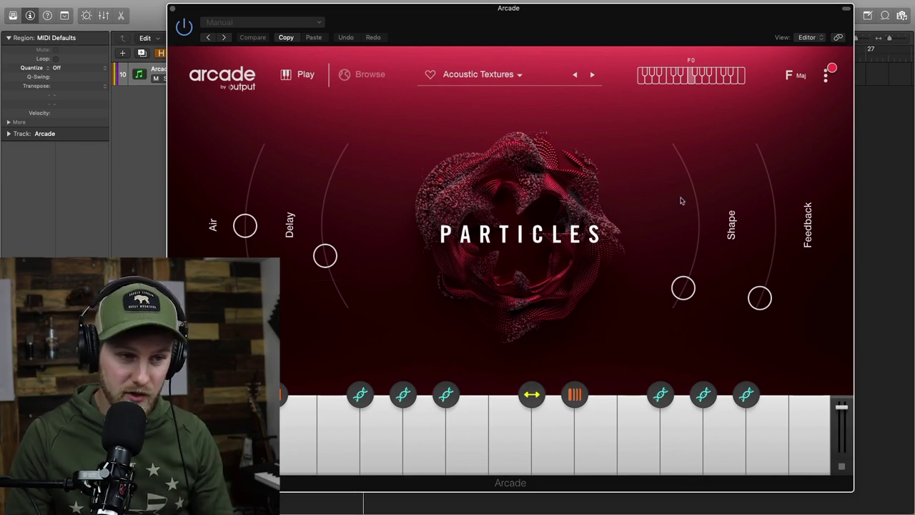
click(366, 75)
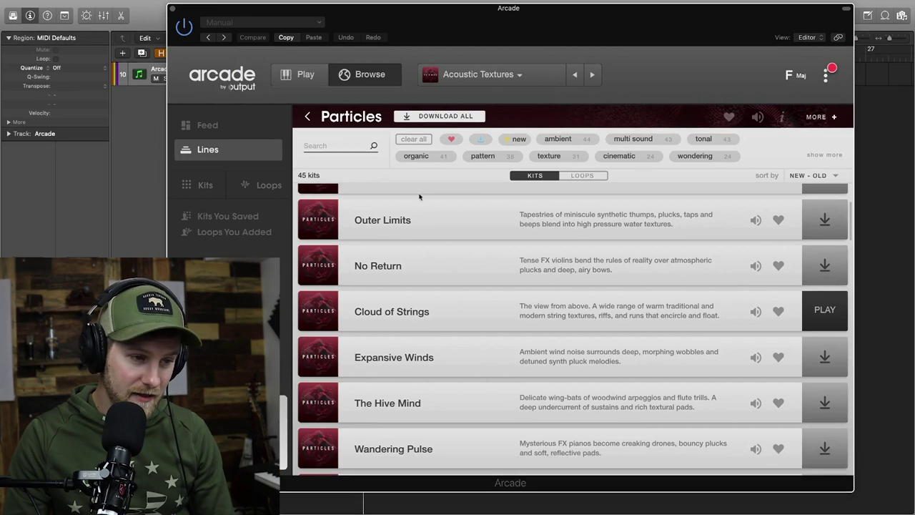
click(207, 147)
scroll(466, 260, up, 10)
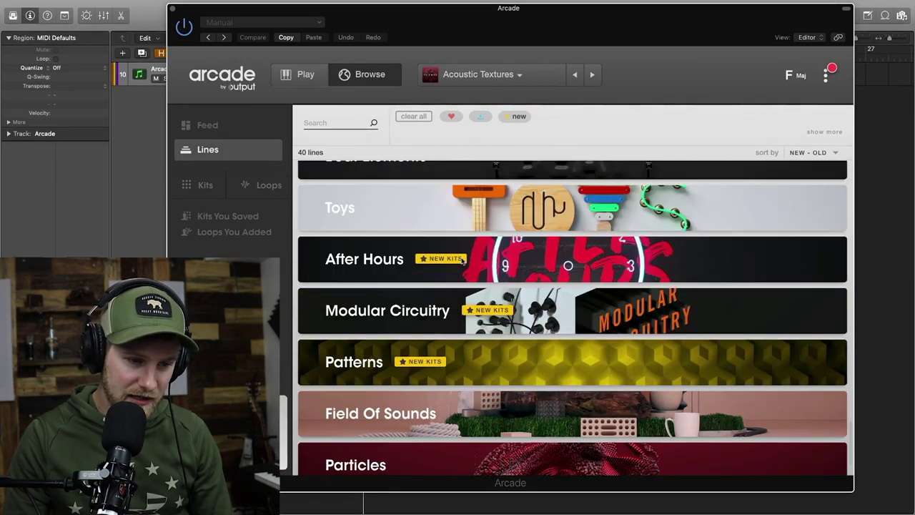
scroll(500, 254, up, 10)
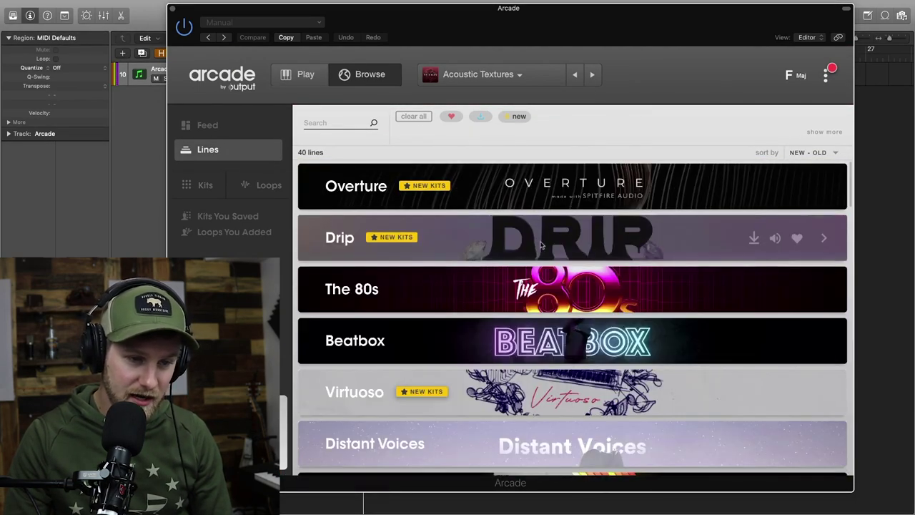
Load the Under Siege kit from the Overture line and return to its kit list
click(540, 187)
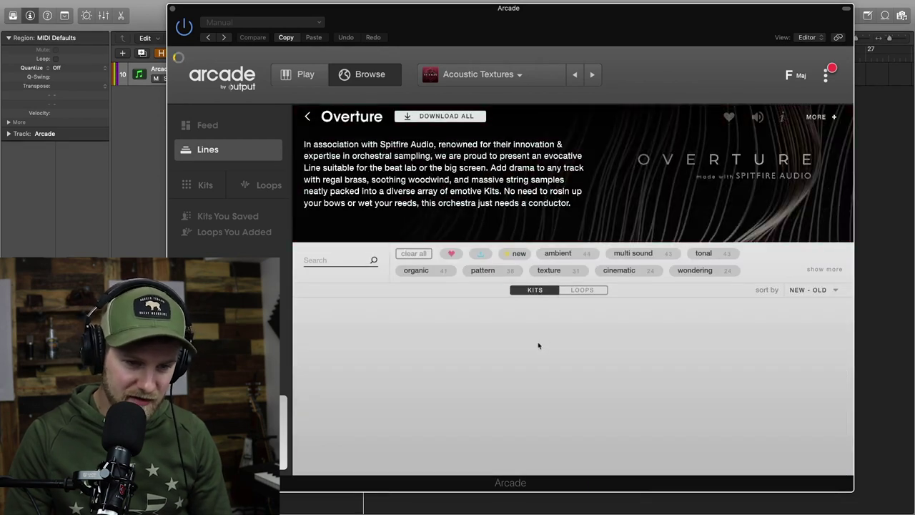
scroll(538, 346, down, 2)
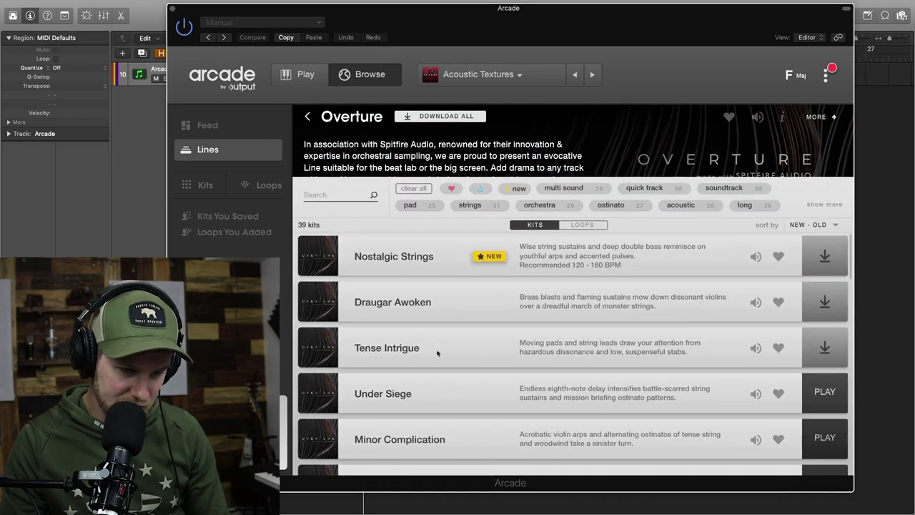
click(411, 393)
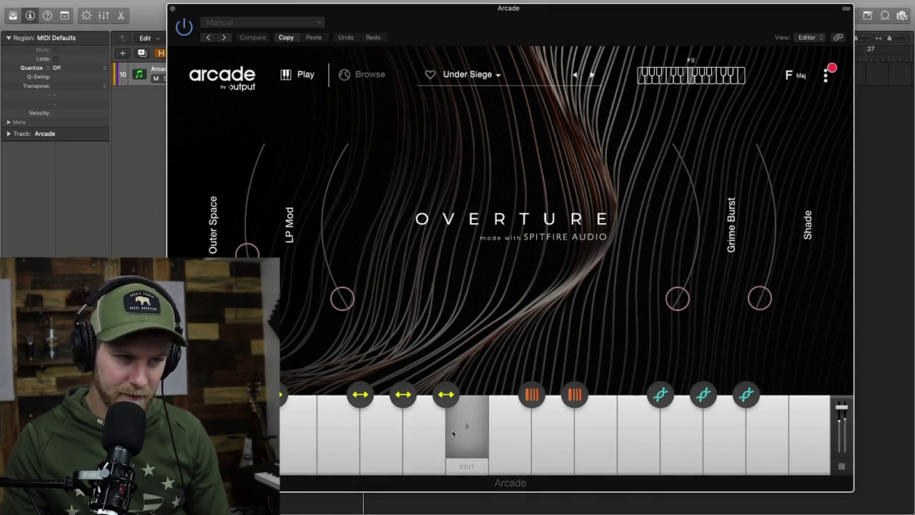
click(352, 79)
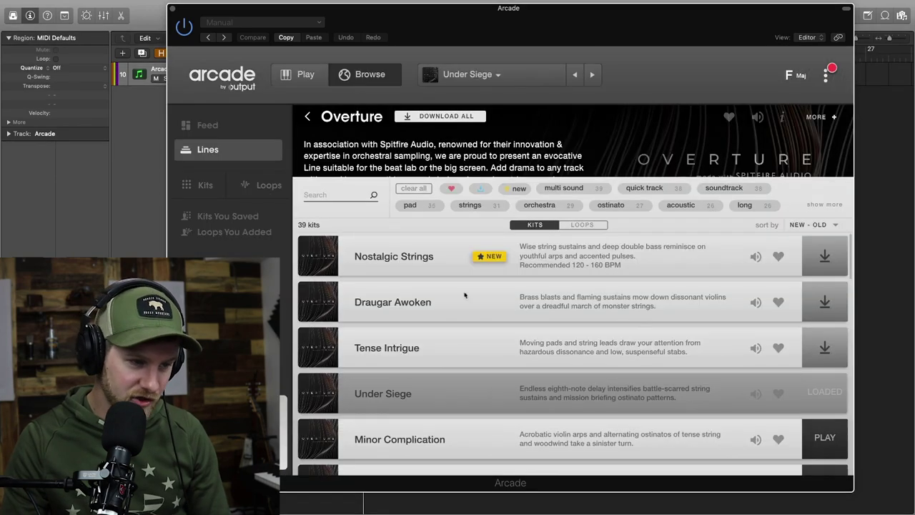
Load Distant Voices' Heavenly kit, play two notes, and return to its 41-kit list
click(228, 149)
scroll(621, 261, down, 5)
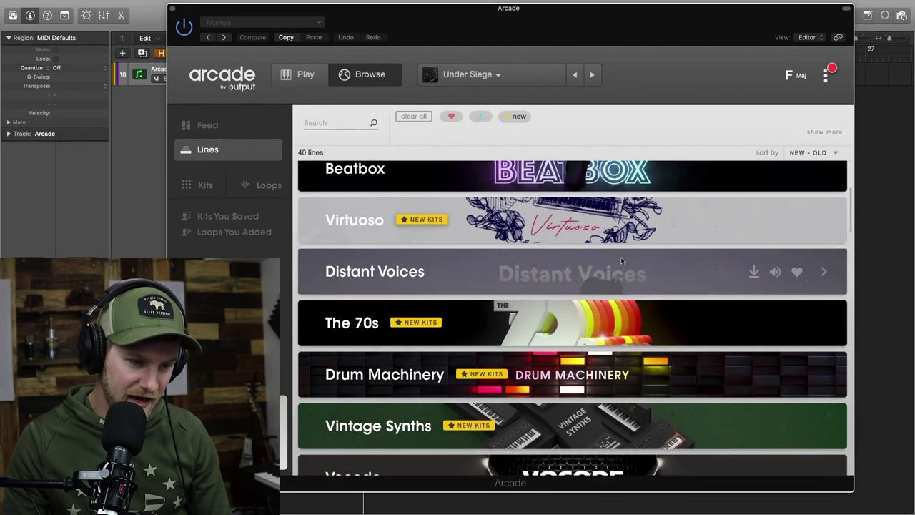
click(829, 275)
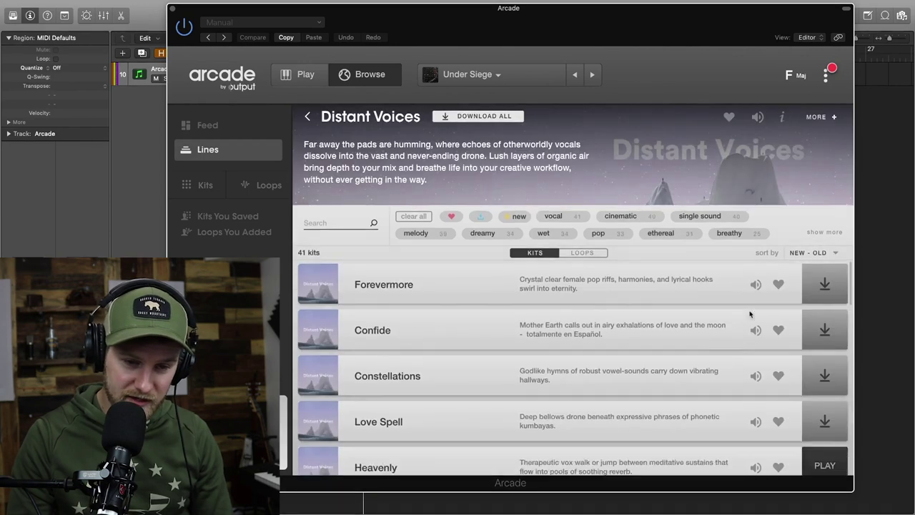
scroll(831, 425, down, 3)
click(828, 414)
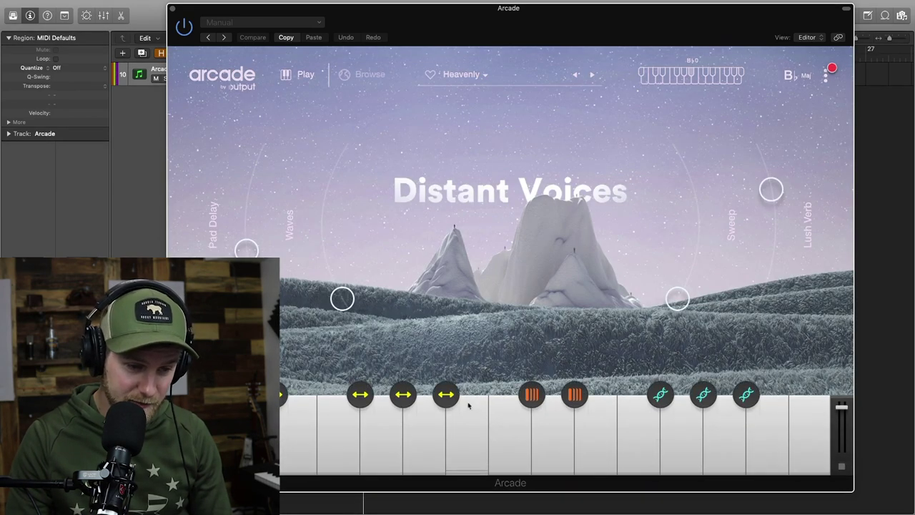
click(467, 430)
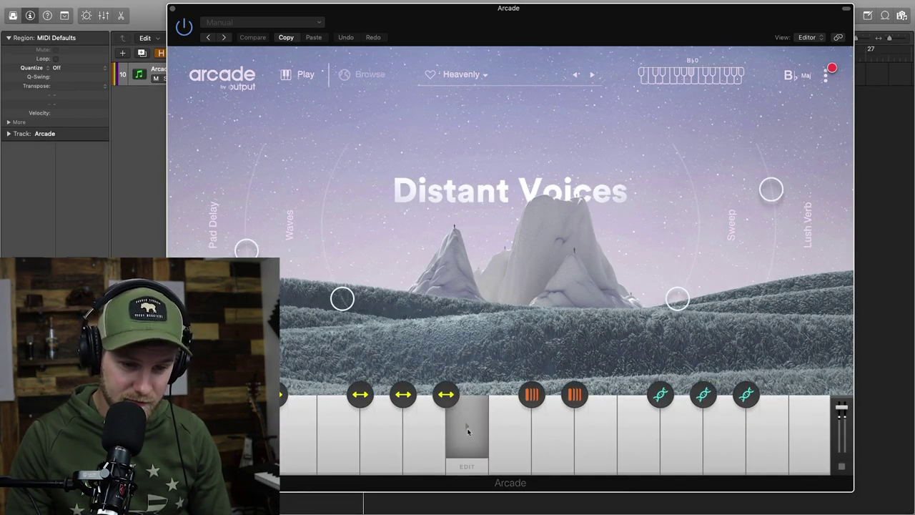
click(373, 438)
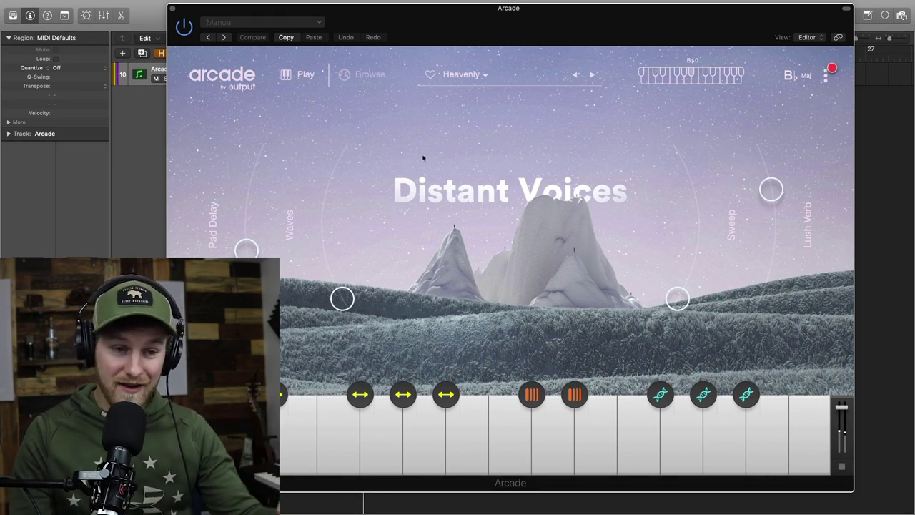
click(365, 76)
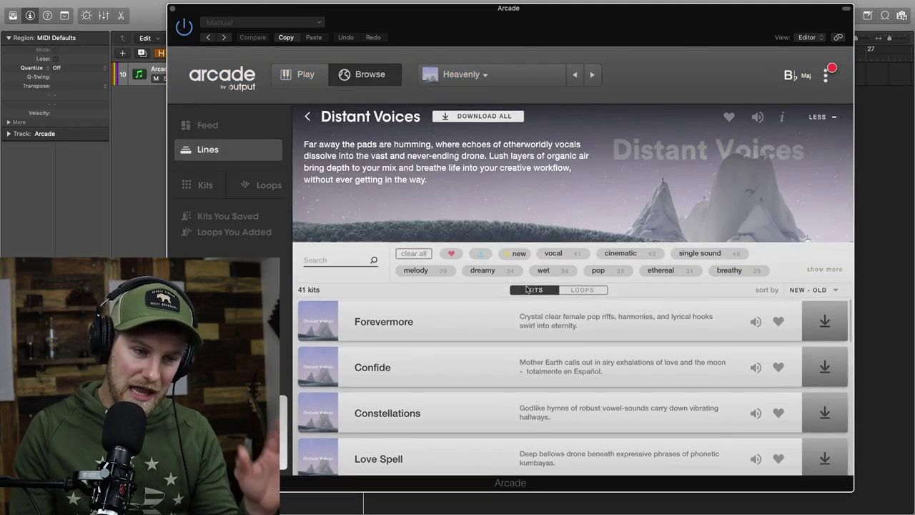
Scroll through the full Arcade lines list, then close the Arcade window
scroll(529, 290, up, 2)
click(245, 153)
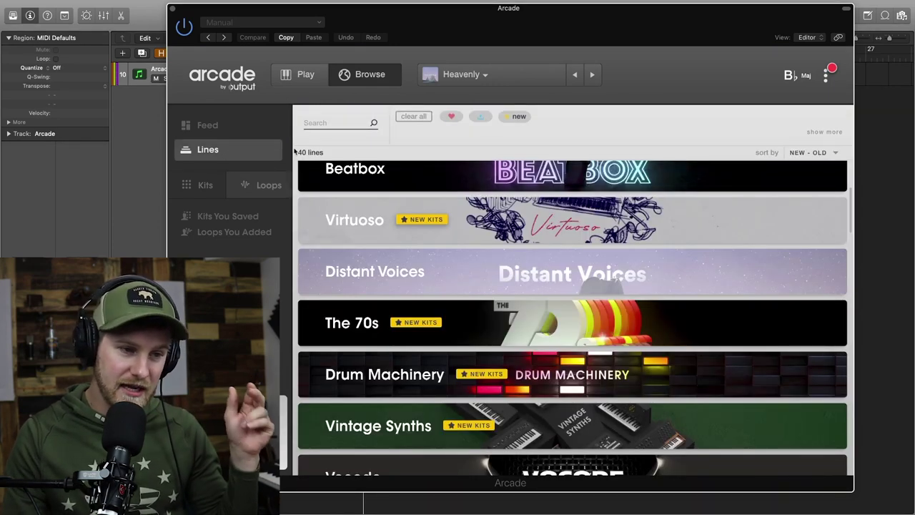
click(329, 119)
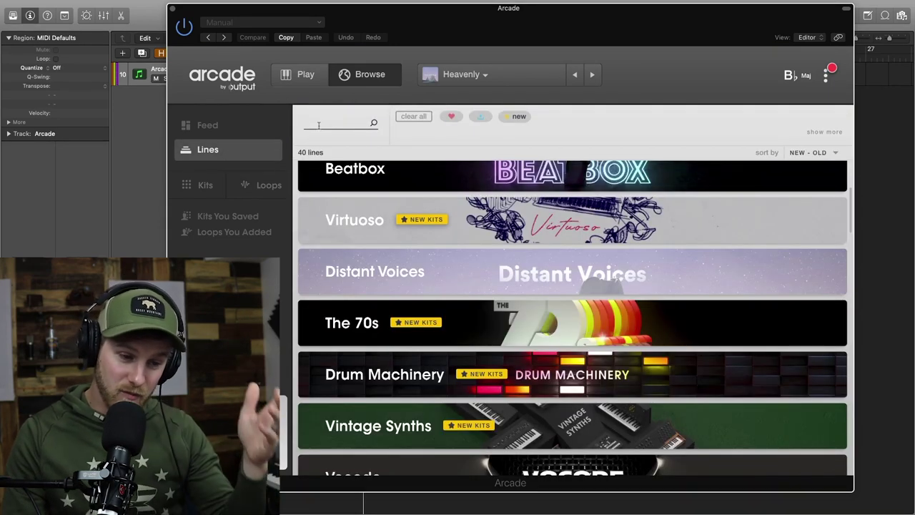
scroll(441, 271, down, 3)
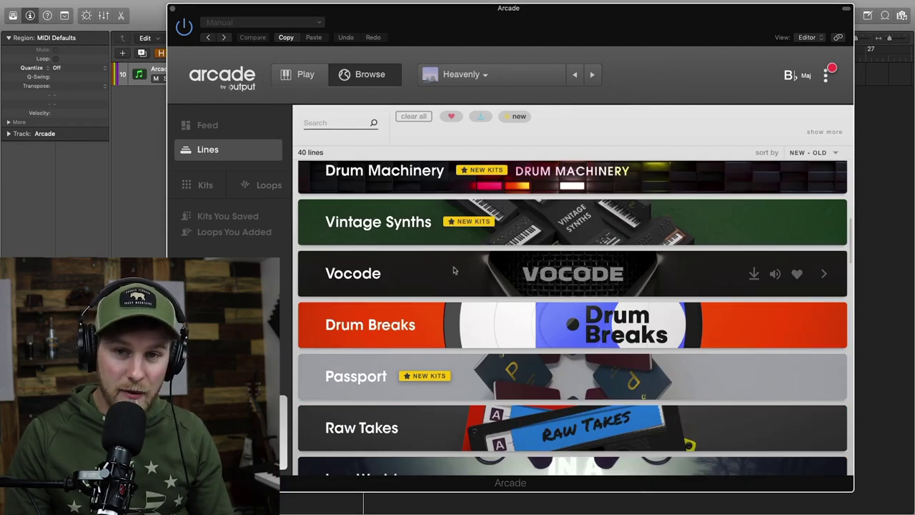
scroll(491, 282, down, 5)
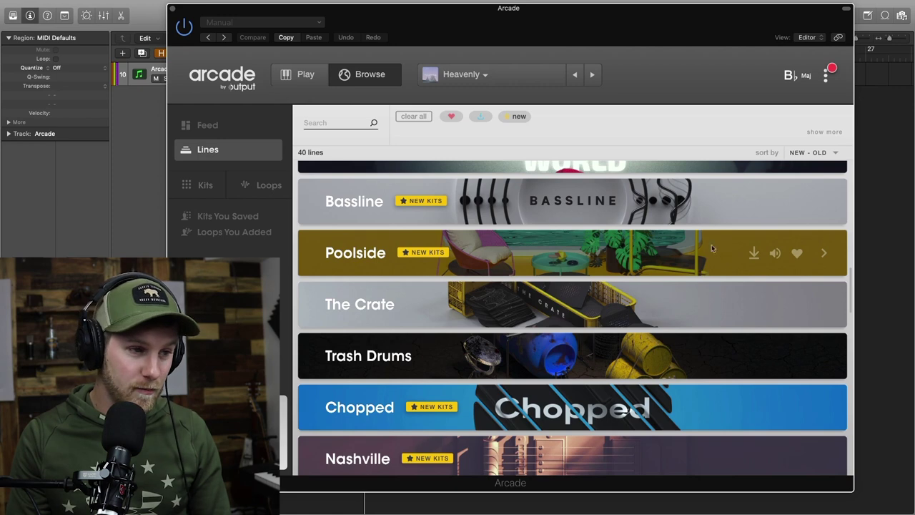
click(172, 9)
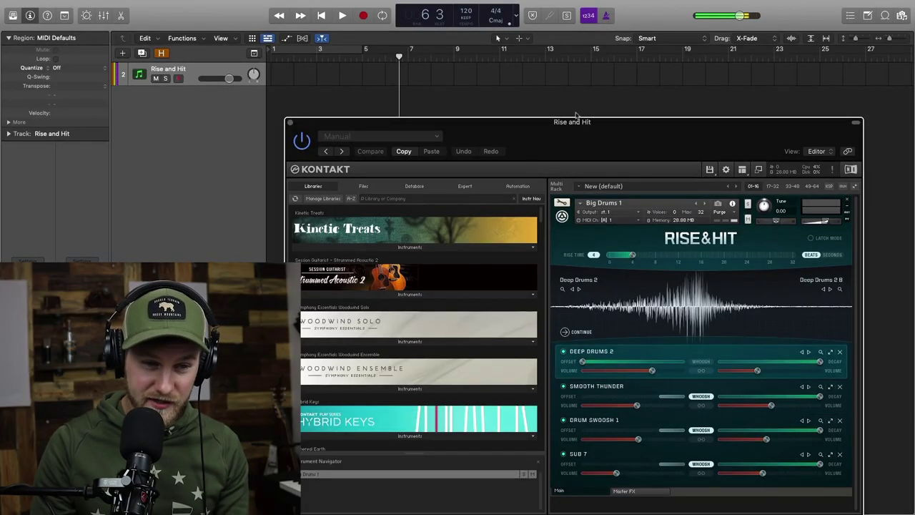
Move the Rise & Hit Kontakt window to the top, scroll the Libraries list, and shorten Rise Time to 3 beats
drag(583, 132, 545, 20)
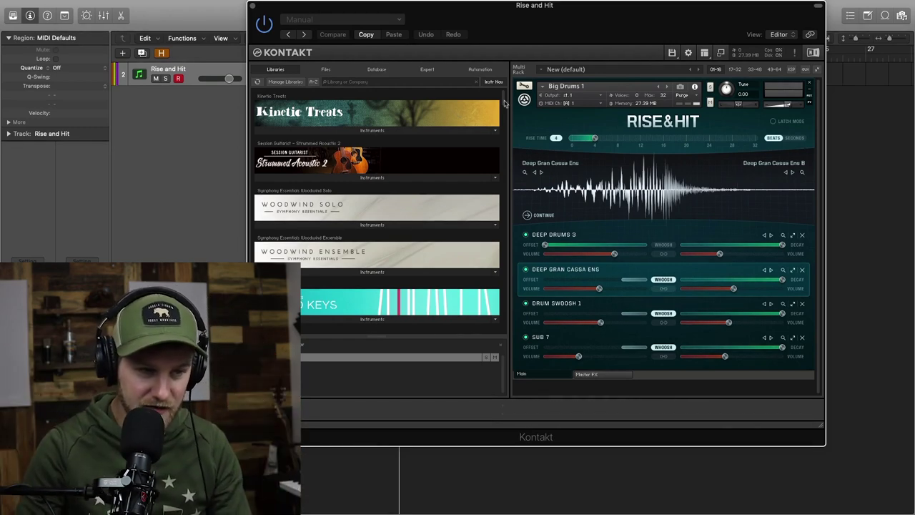
scroll(504, 145, down, 10)
mouse_move(505, 145)
mouse_down()
mouse_move(505, 163)
mouse_move(503, 131)
mouse_up()
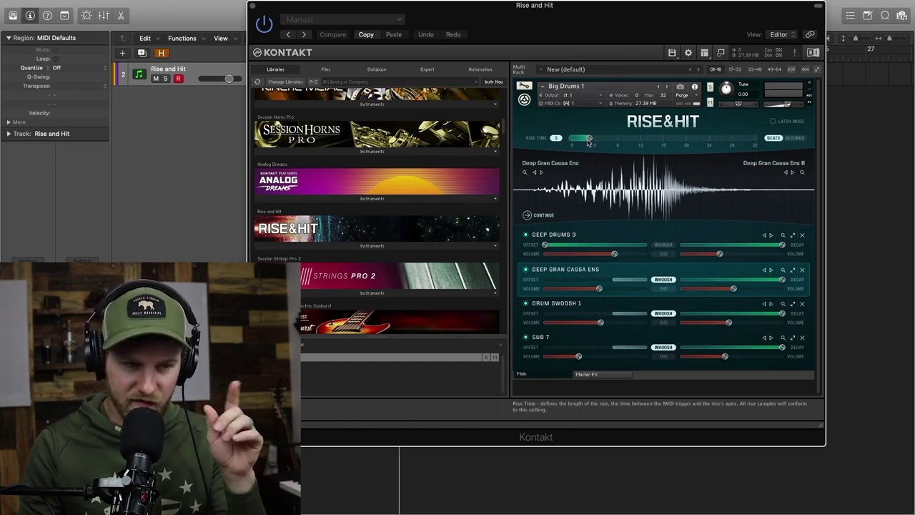
Try a 2-beat then 1.0-second rise on Big Drums 1, settle on 12 beats, then remove it
drag(587, 142, 576, 142)
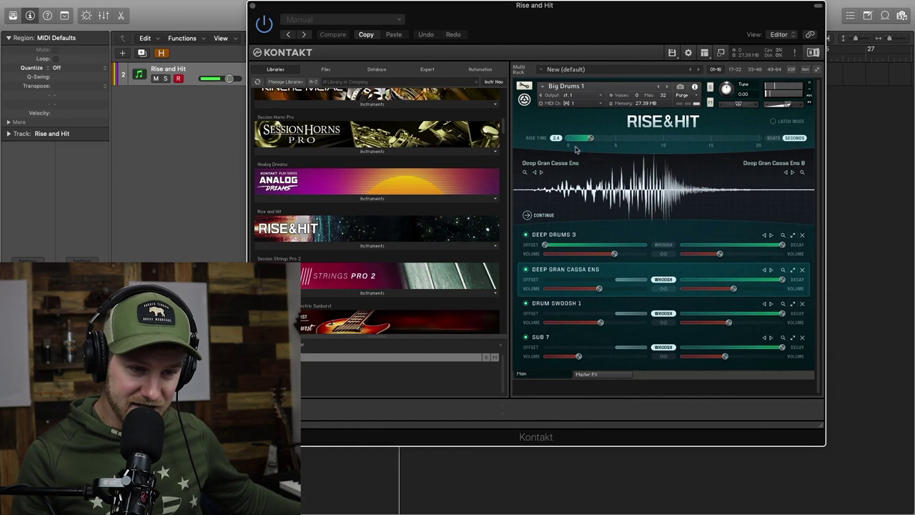
drag(576, 149, 573, 145)
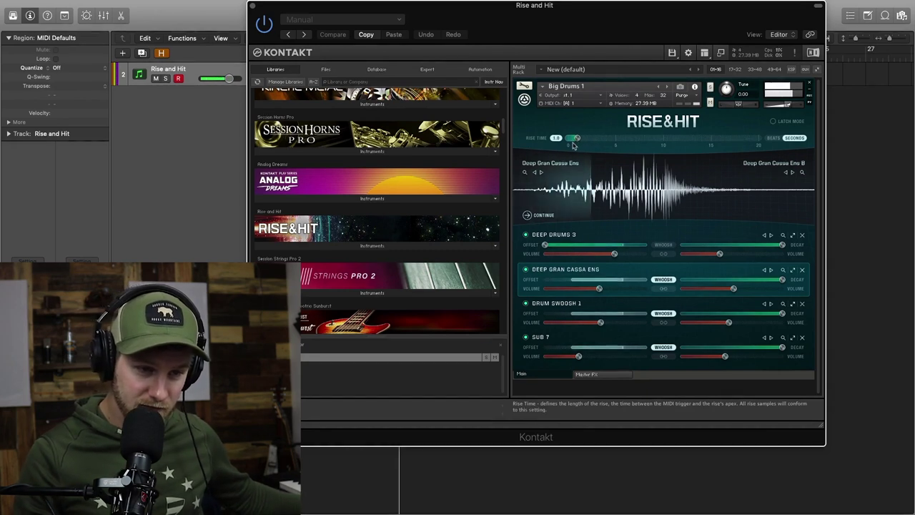
drag(573, 145, 635, 144)
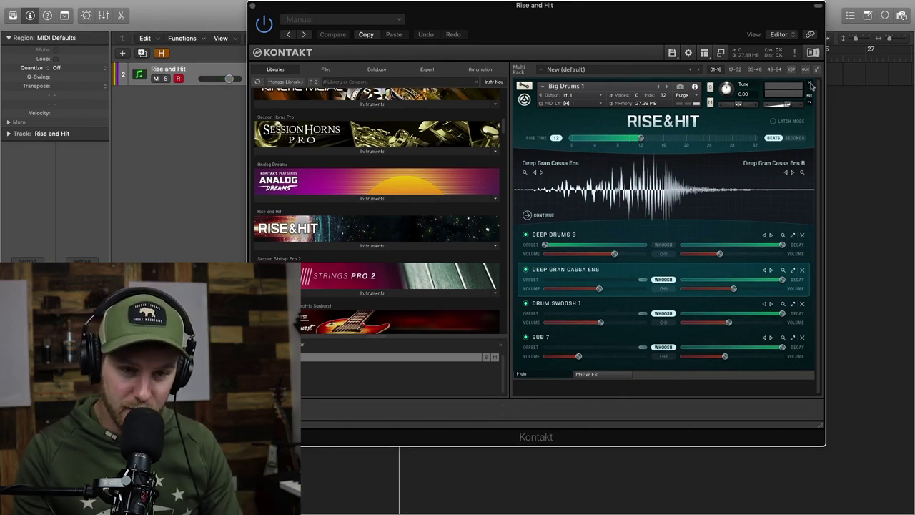
click(492, 201)
Without saving, load Basic Sub 2 from Rise&Hit's 11 - Subs folder and set its rise time to 4
click(485, 169)
click(371, 245)
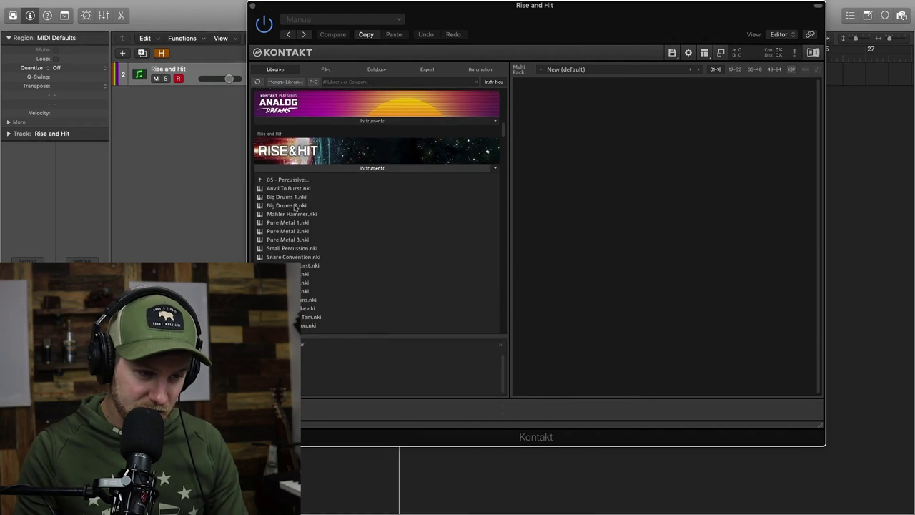
click(288, 182)
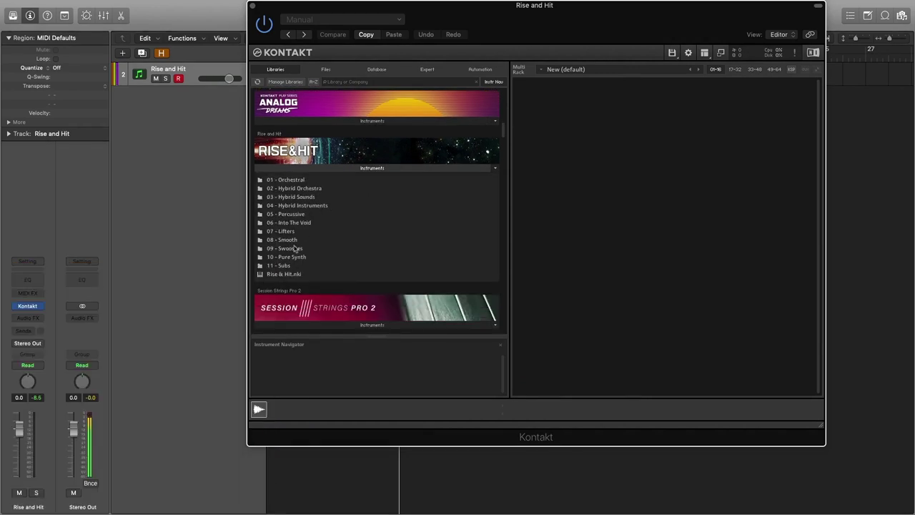
click(298, 266)
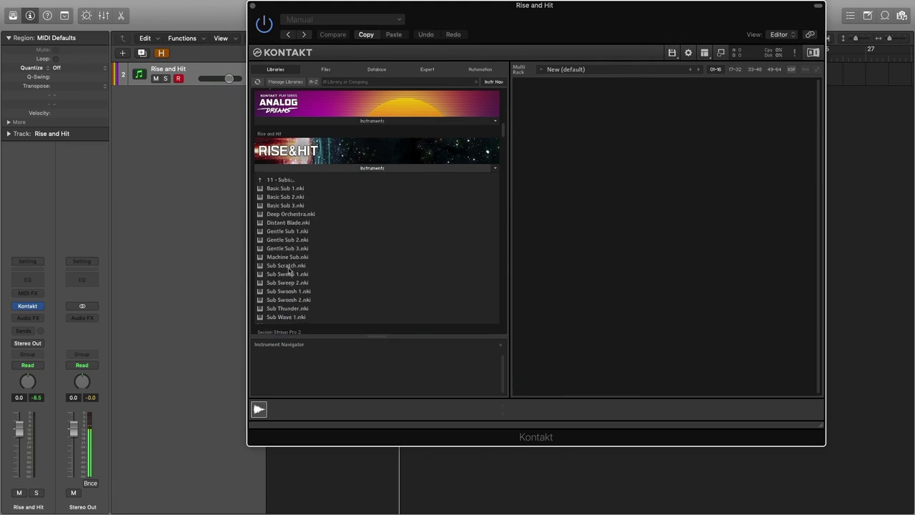
double_click(291, 199)
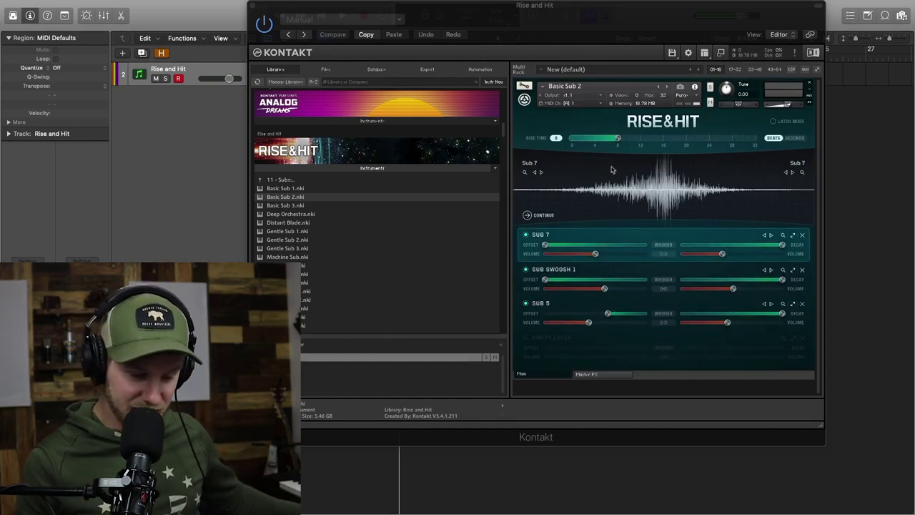
drag(618, 137, 594, 139)
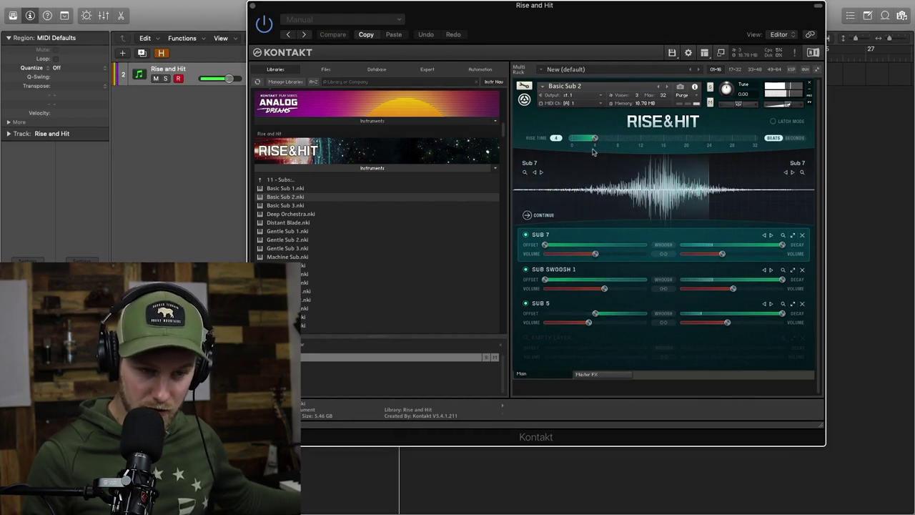
Swap Basic Sub 2 for Pure Violins 1 from 01 - Orchestral, unsaved, and view its Master FX page
click(809, 83)
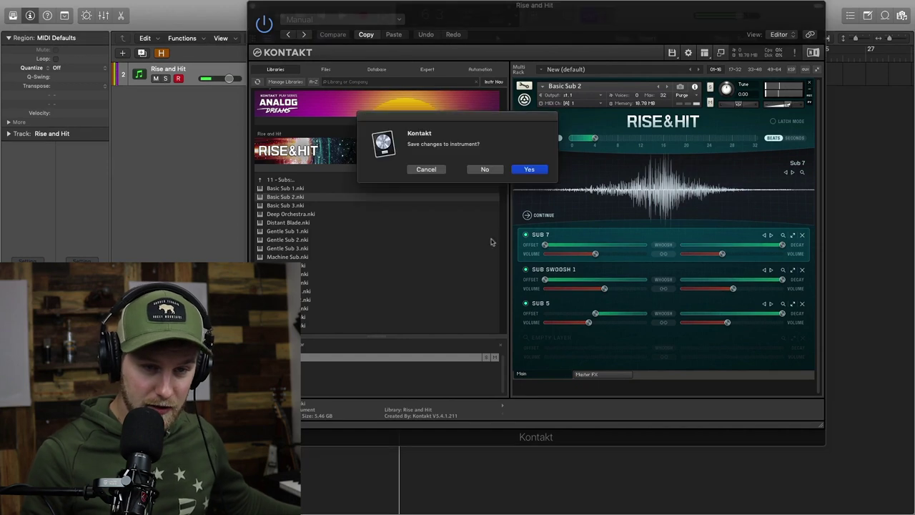
key(Return)
click(278, 179)
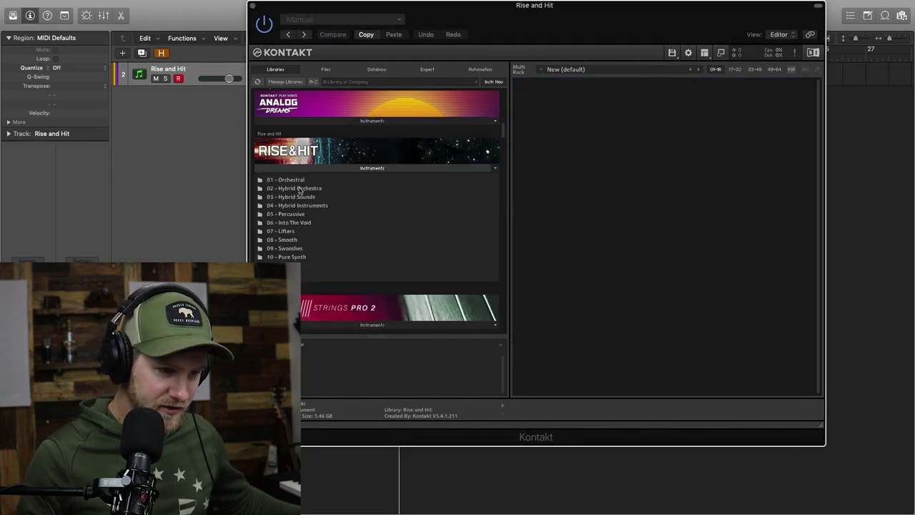
click(301, 189)
double_click(286, 261)
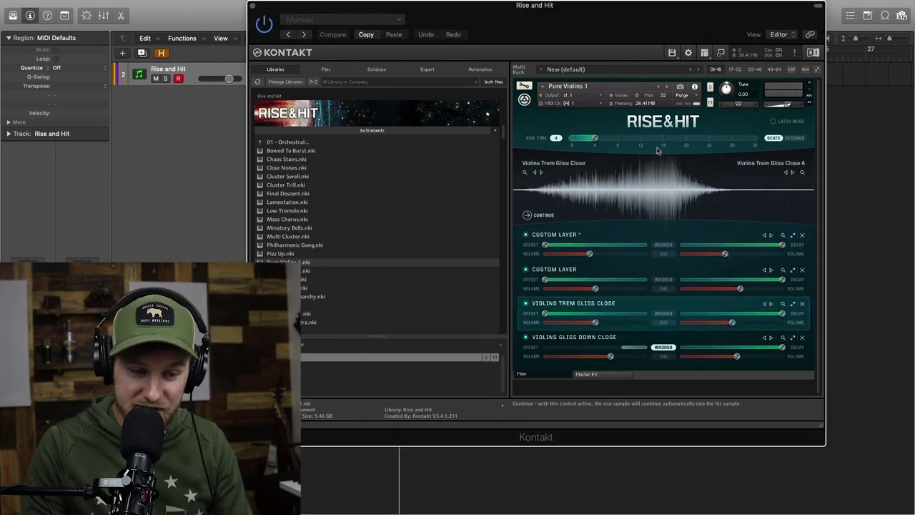
click(605, 378)
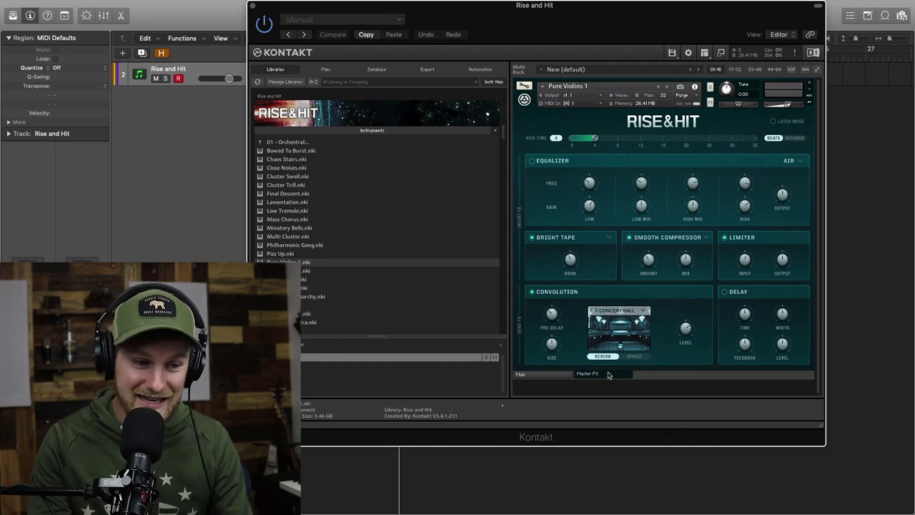
Return Pure Violins 1 to its Main page showing the waveform and four layers
click(543, 374)
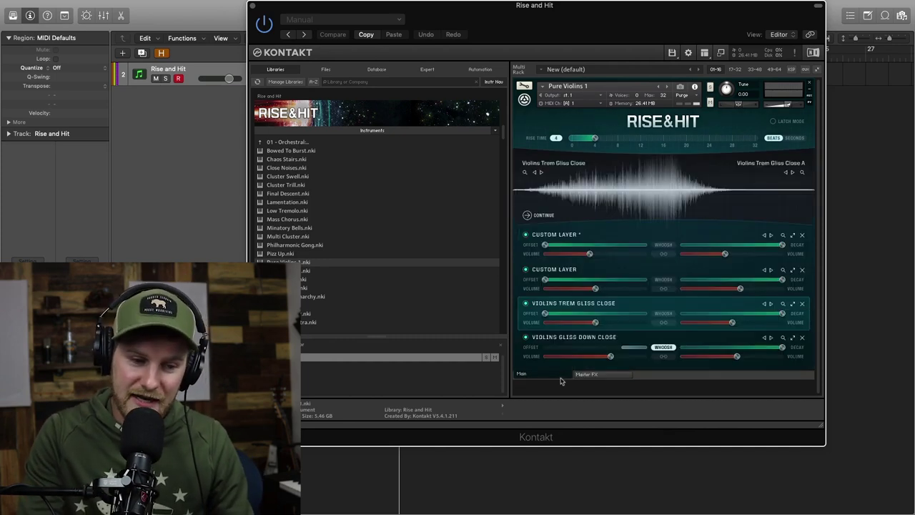